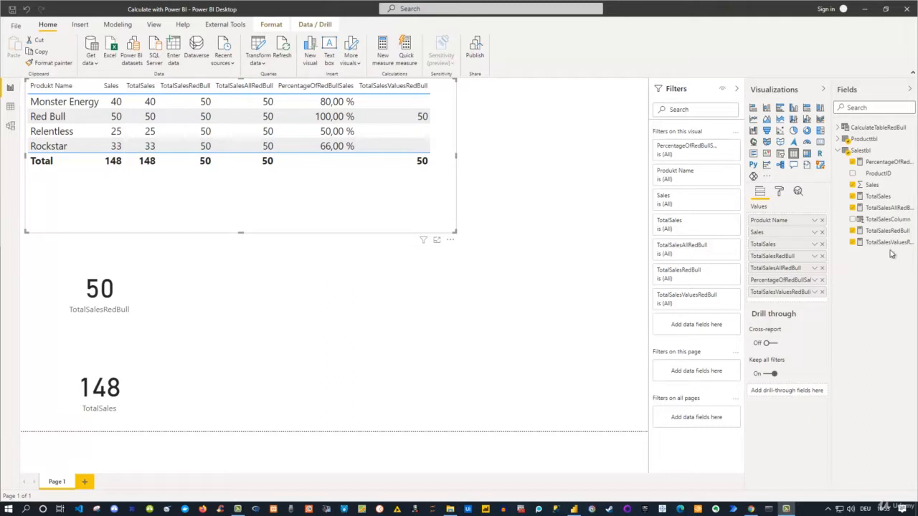
# Review the DAX formula of the TotalSalesValuesRedBull measure in Salestbl.
pyautogui.click(882, 244)
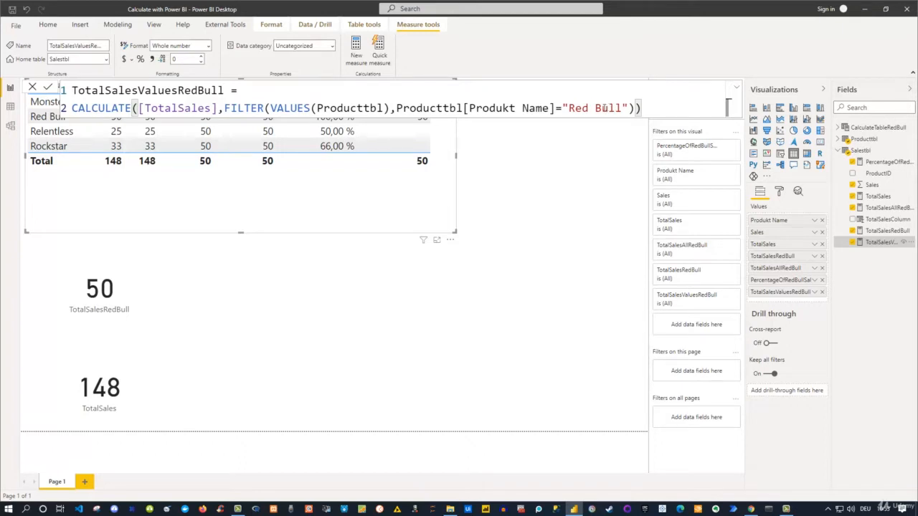
pyautogui.click(500, 199)
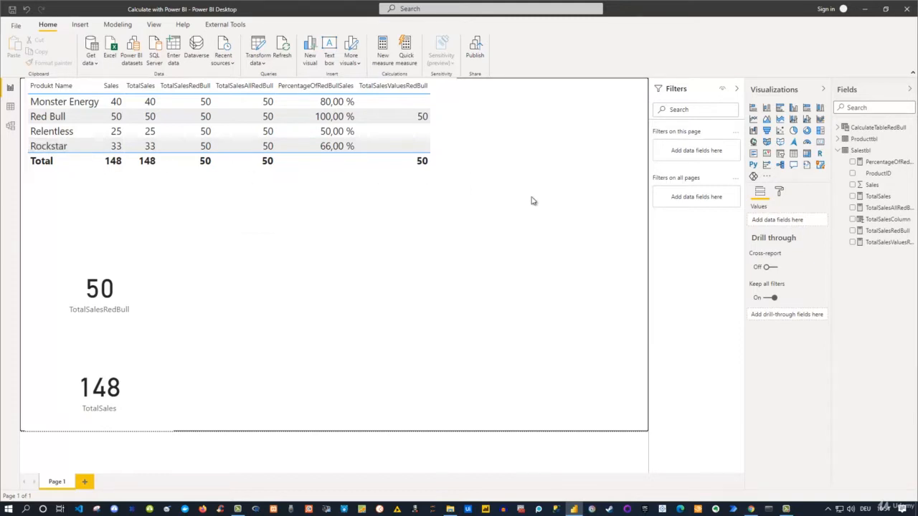
pyautogui.click(881, 244)
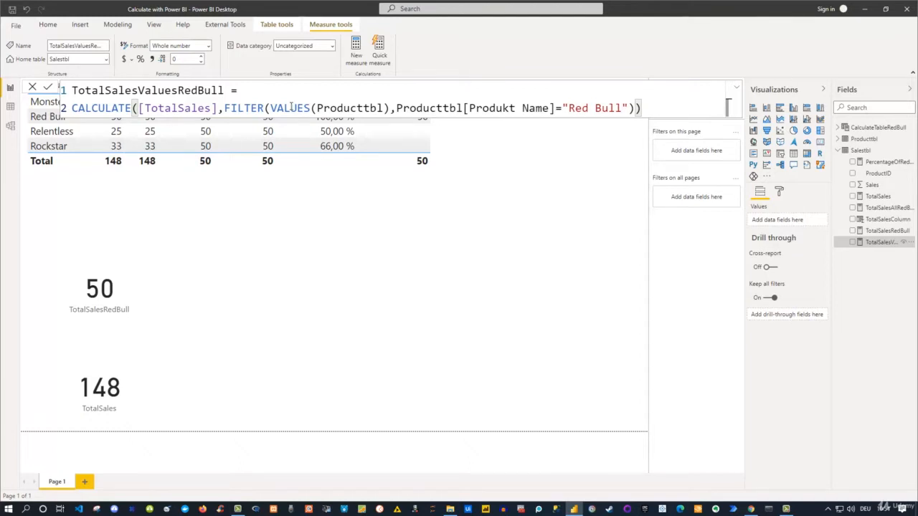
pyautogui.click(525, 211)
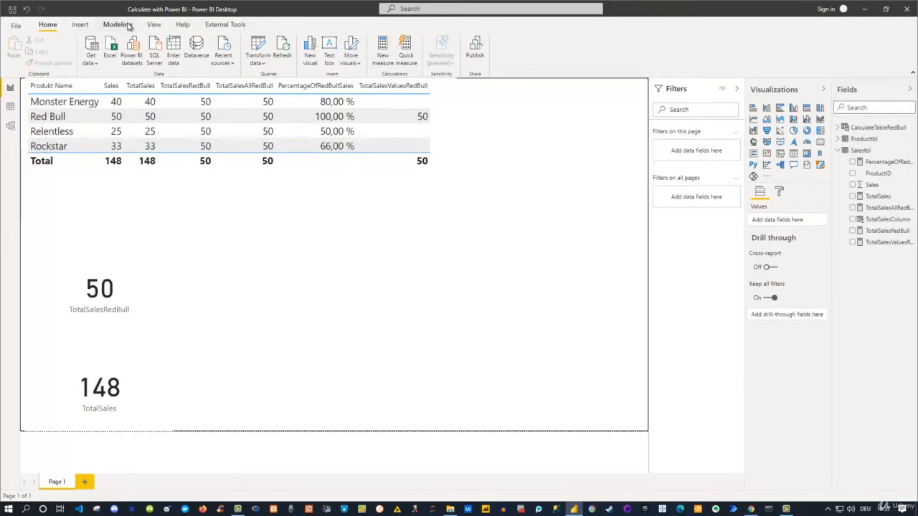
# Start a new calculated table named ProductNamestbl with a formula that calls the VALUES function.
pyautogui.click(125, 25)
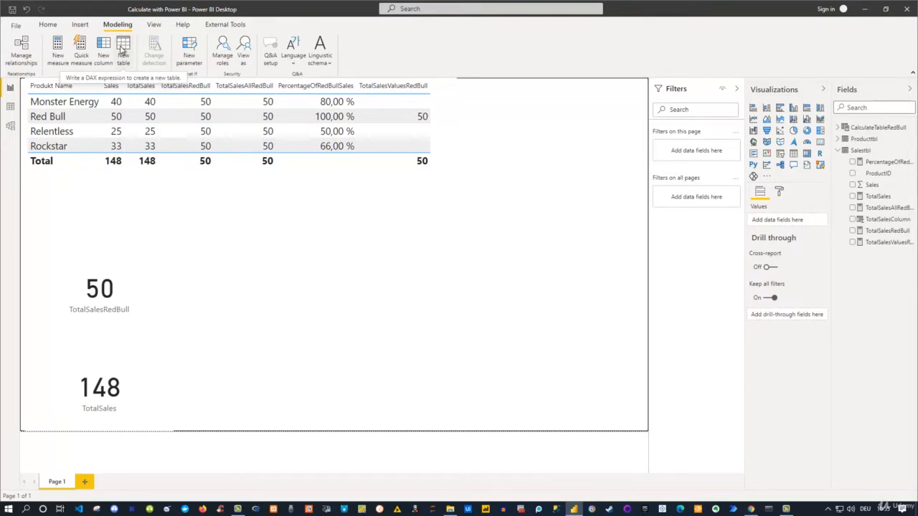
pyautogui.click(123, 50)
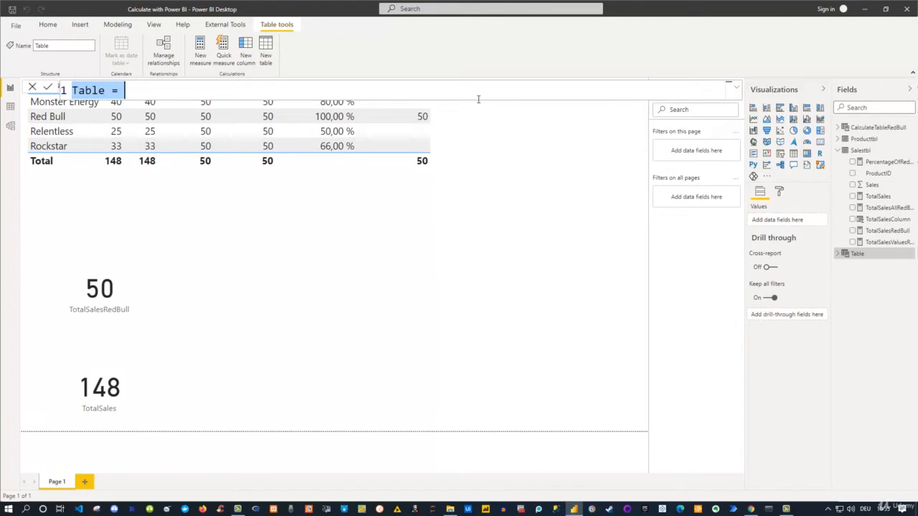
pyautogui.write('Produc')
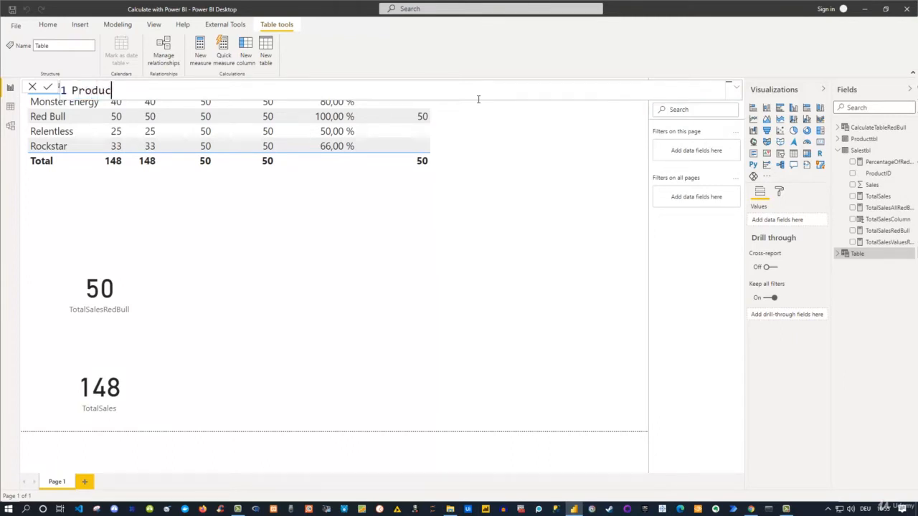
pyautogui.write('tNames')
pyautogui.write('stbl')
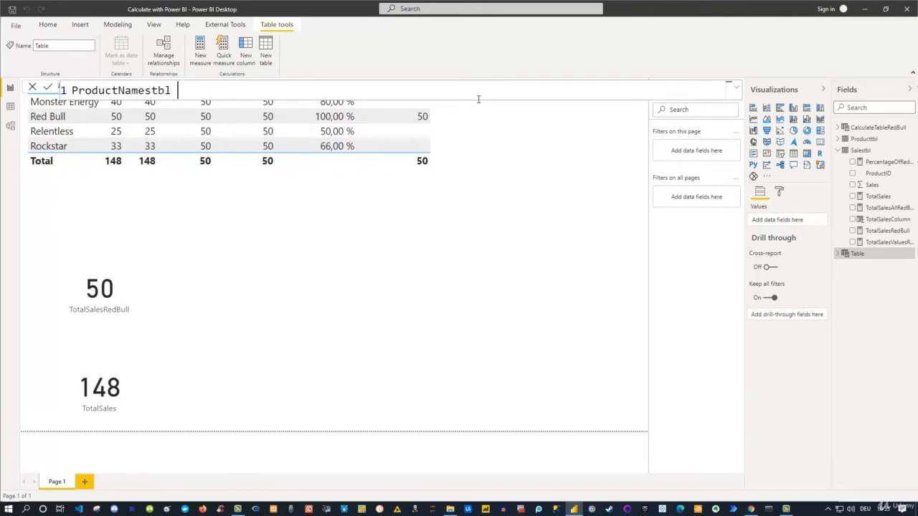
pyautogui.write('= Val')
pyautogui.press('Tab')
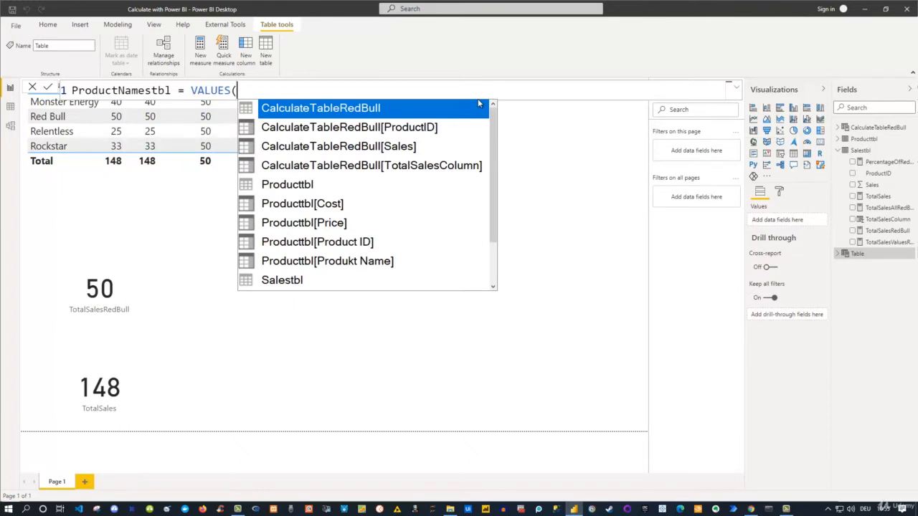
# Complete the ProductNamestbl formula with the column Producttbl[Produkt Name] as the VALUES argument and commit it.
pyautogui.press('Down')
pyautogui.press('Down')
pyautogui.press('Down')
pyautogui.press('Down')
pyautogui.press('Down')
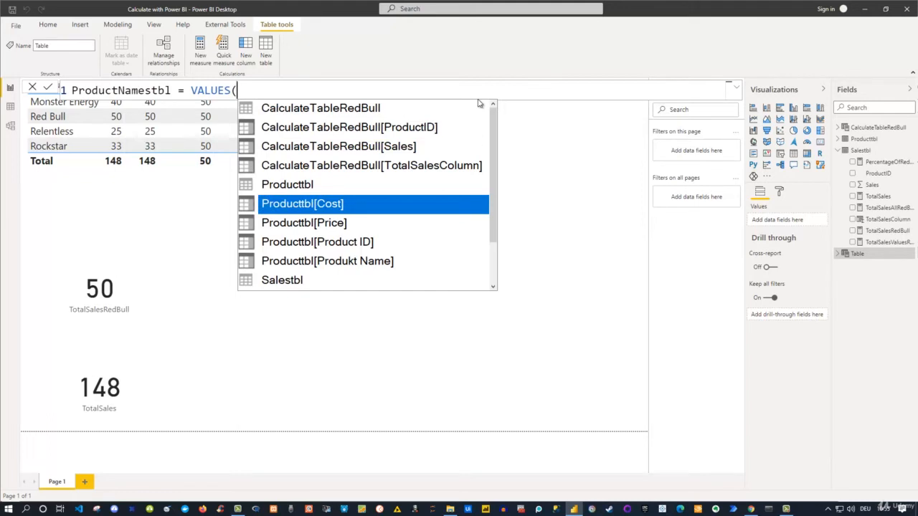
pyautogui.press('Down')
pyautogui.press('Down')
pyautogui.press('Down')
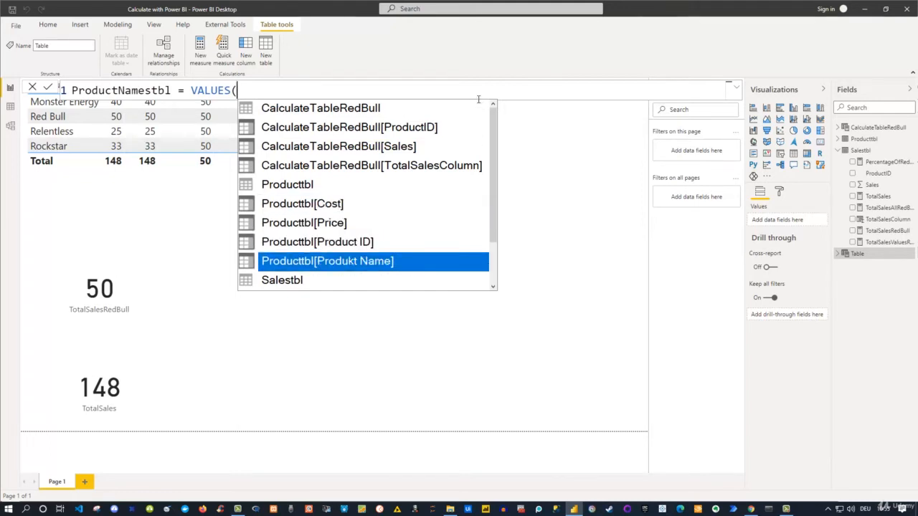
pyautogui.press('Tab')
pyautogui.write(')')
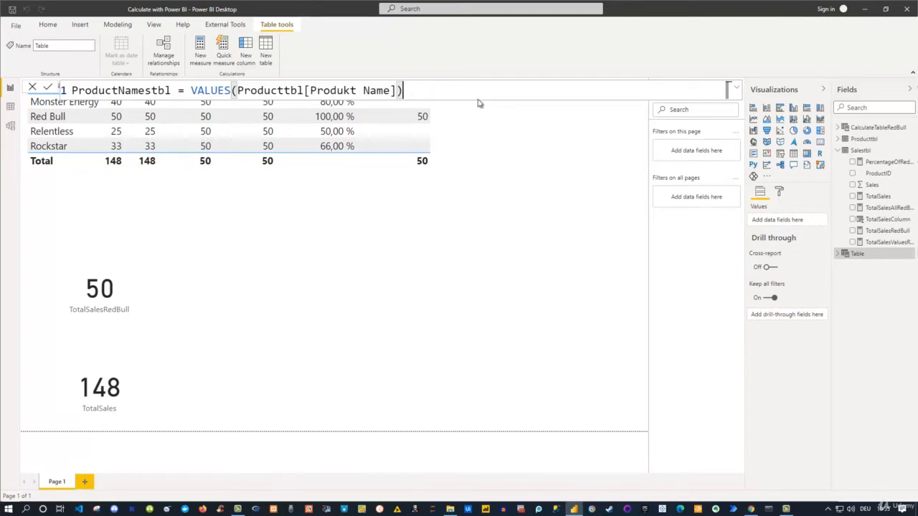
pyautogui.press('Return')
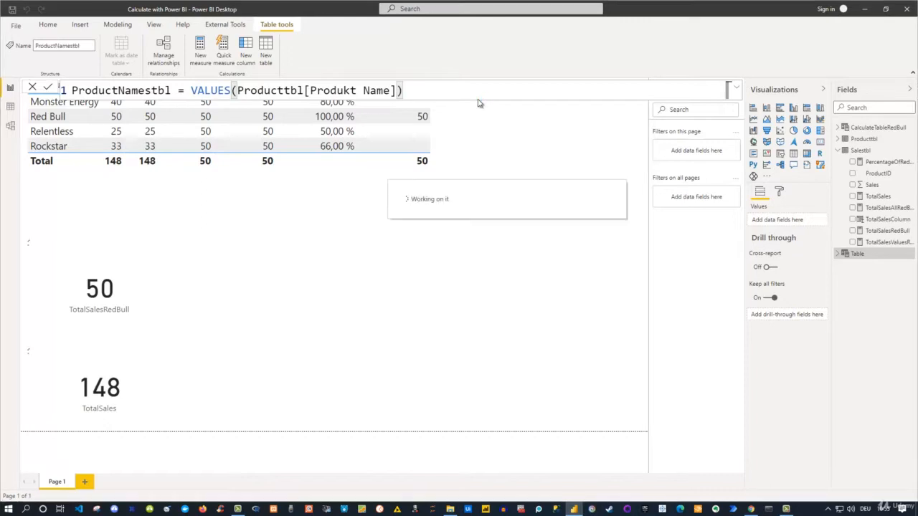
# Inspect the rows of ProductNamestbl in the data view and return to the report.
pyautogui.click(10, 107)
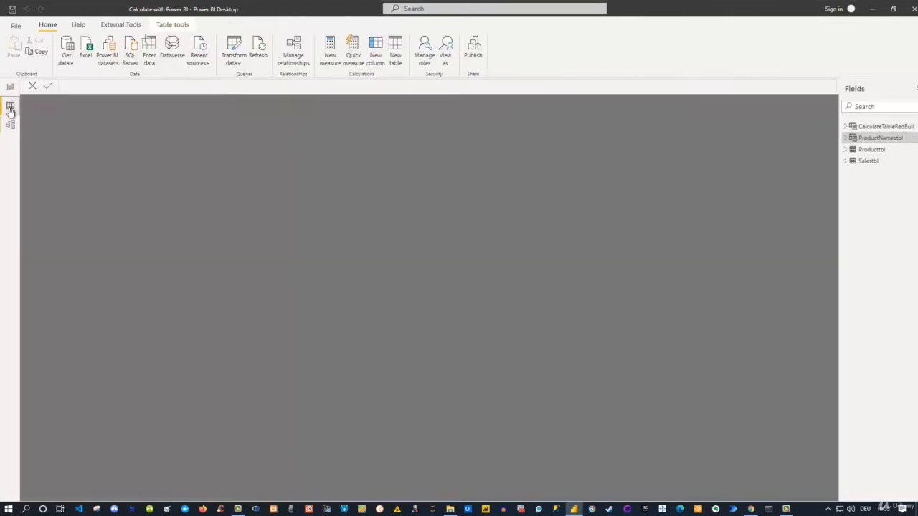
pyautogui.click(871, 141)
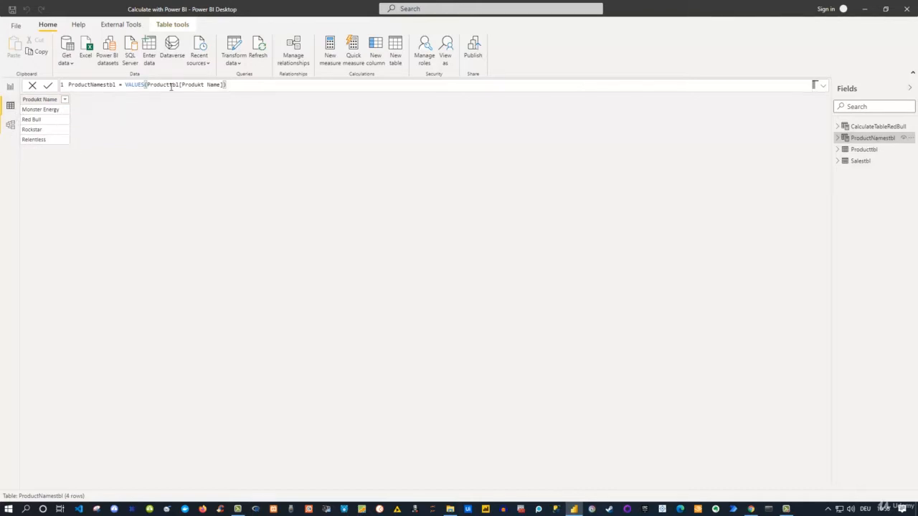
pyautogui.click(10, 88)
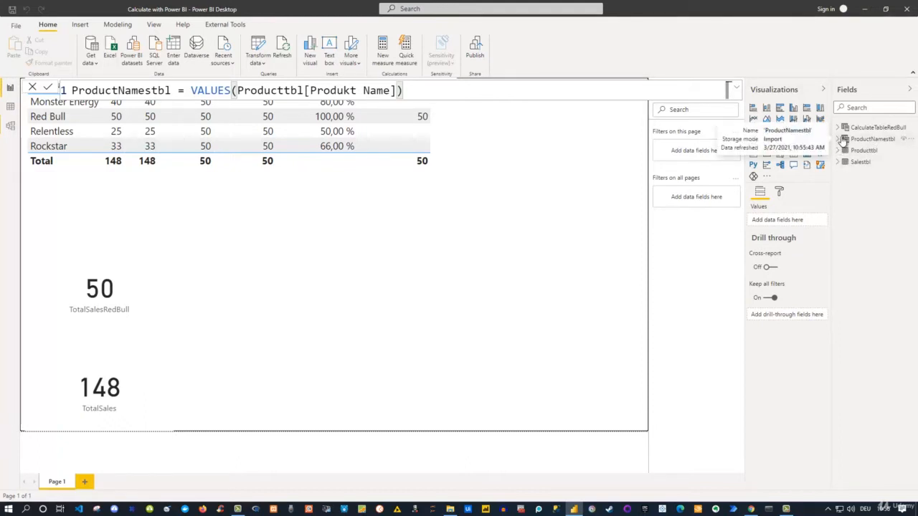
# Add a slicer to the report page for the Produkt Name field of ProductNamestbl and briefly try its Monster Energy option.
pyautogui.click(841, 142)
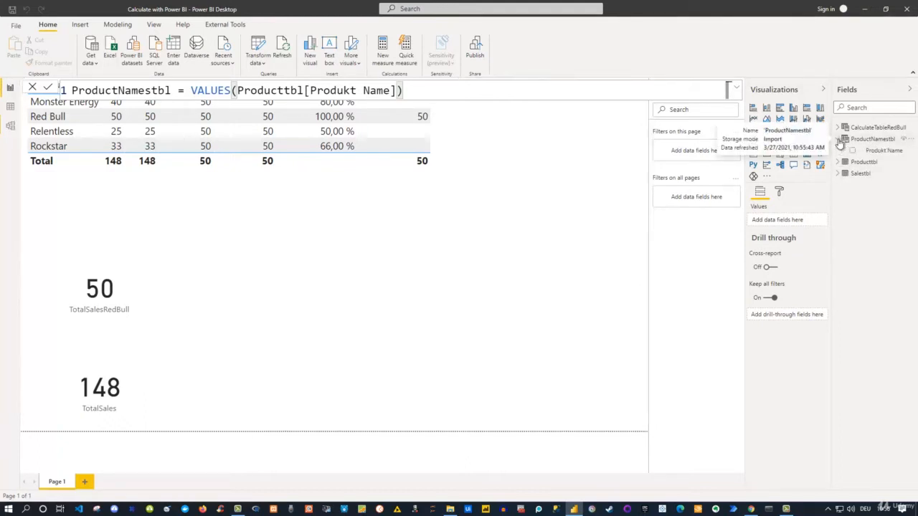
pyautogui.click(852, 151)
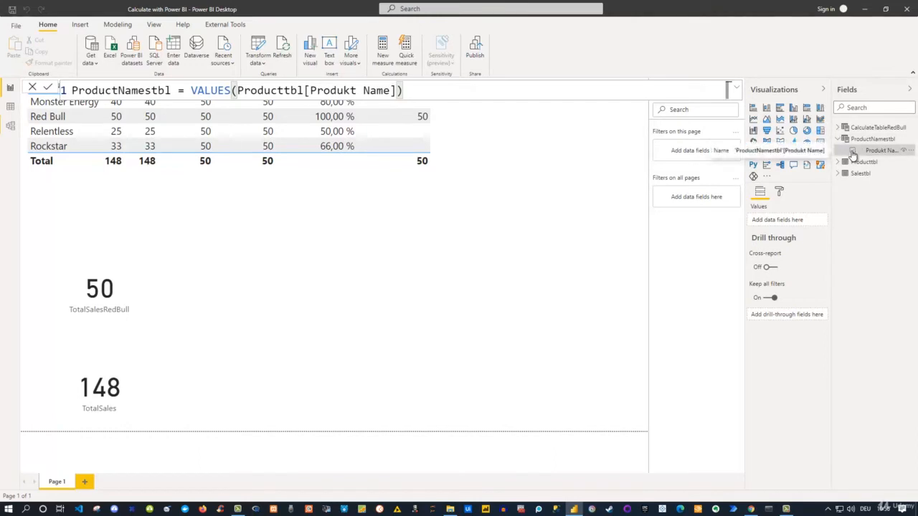
pyautogui.moveTo(340, 244); pyautogui.dragTo(445, 297)
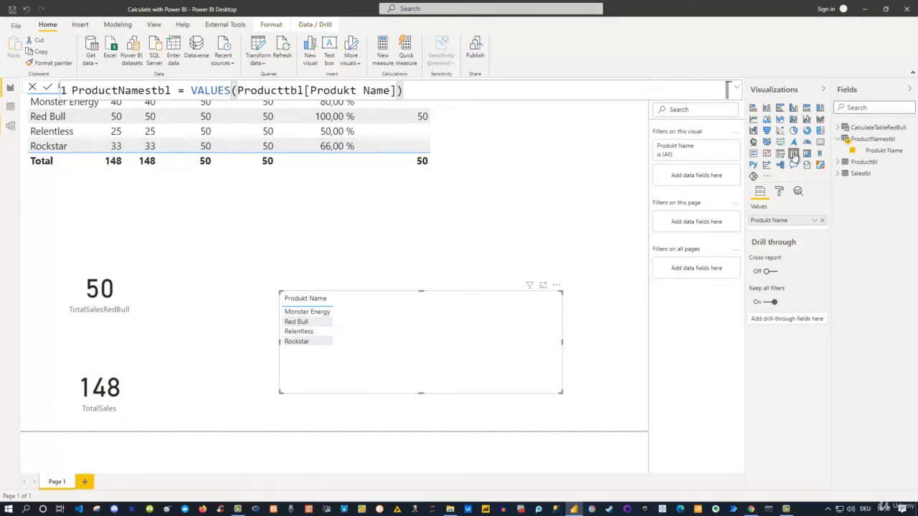
pyautogui.click(780, 156)
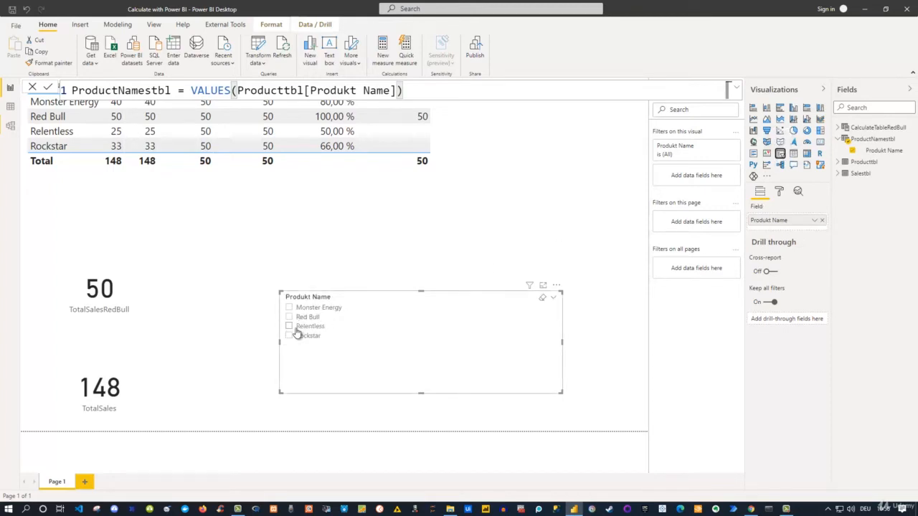
pyautogui.click(289, 309)
pyautogui.click(289, 308)
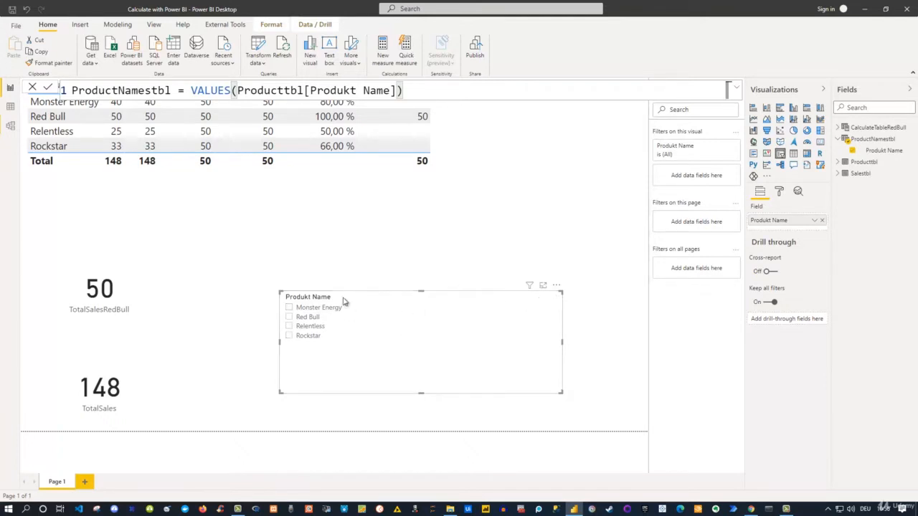
# Set the text size of the slicer's items to 15 pt.
pyautogui.click(780, 192)
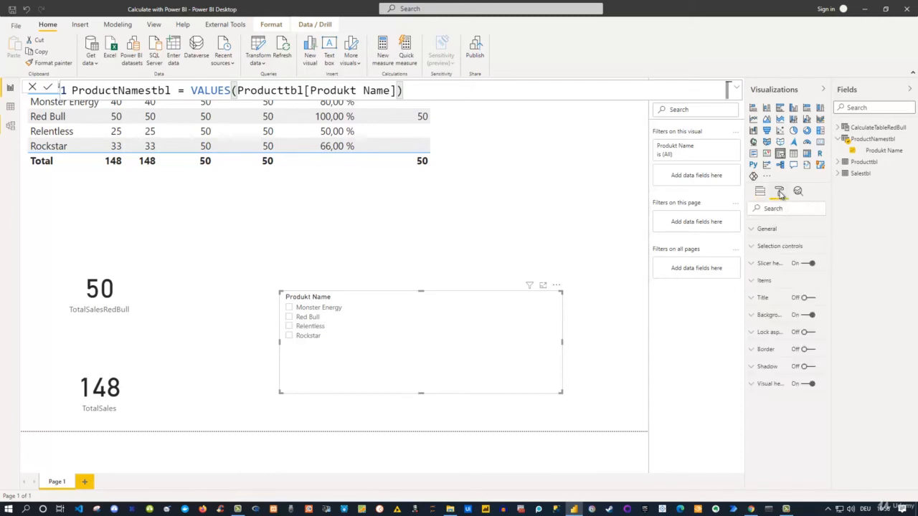
pyautogui.click(755, 282)
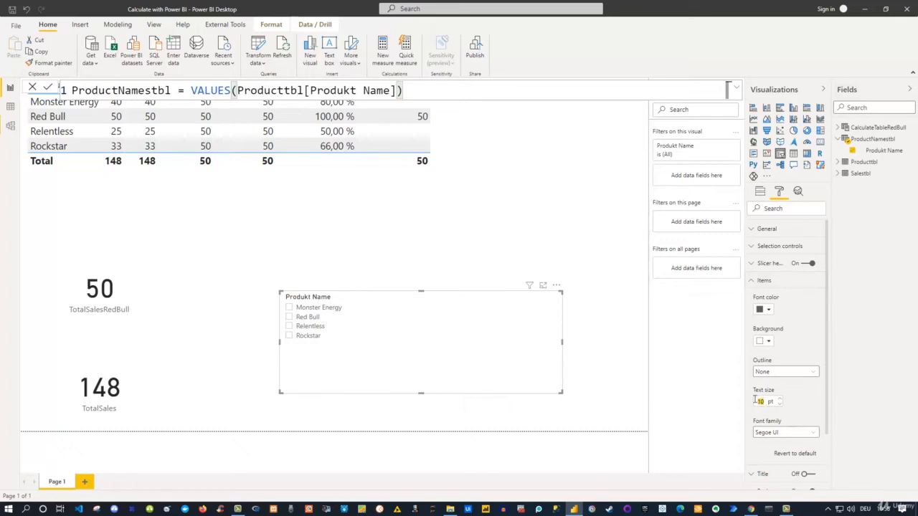
pyautogui.write('1')
pyautogui.click(779, 400)
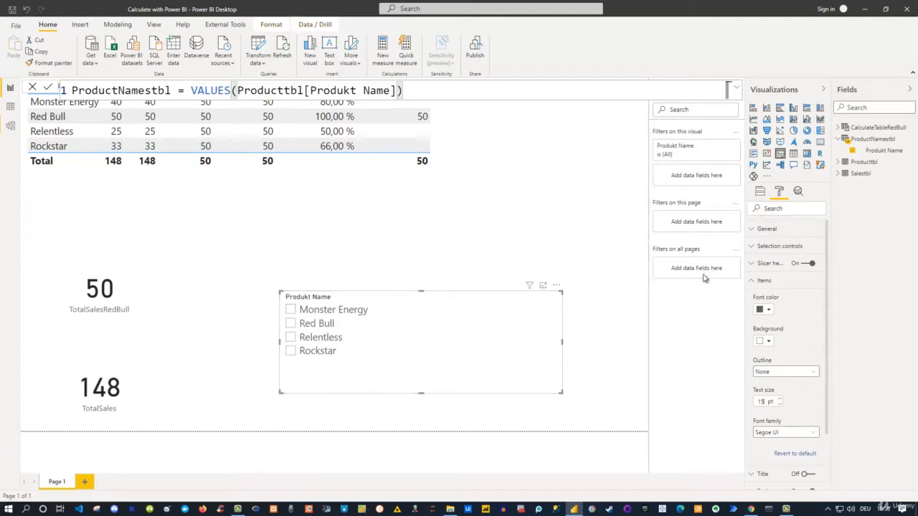
# Set the slicer's orientation to Horizontal, then reduce its height to about 196 and move it to about X 640, Y 487.
pyautogui.click(754, 234)
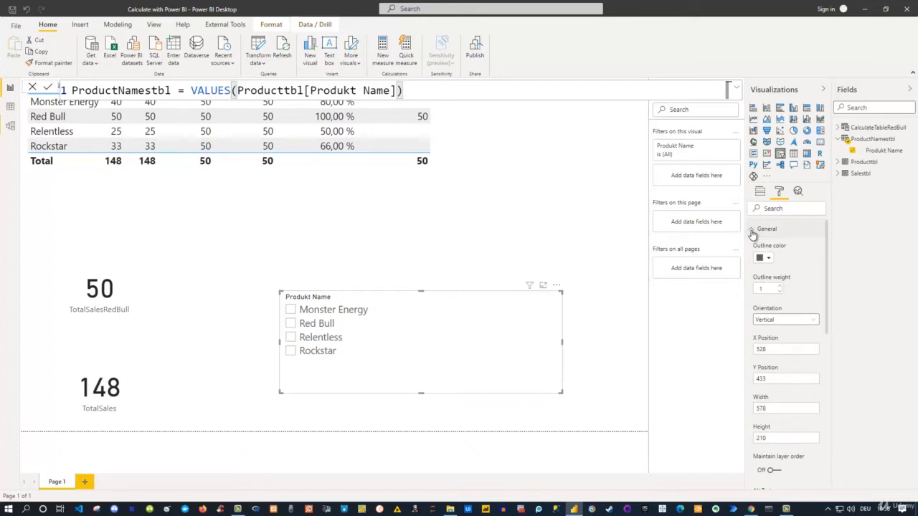
pyautogui.click(764, 321)
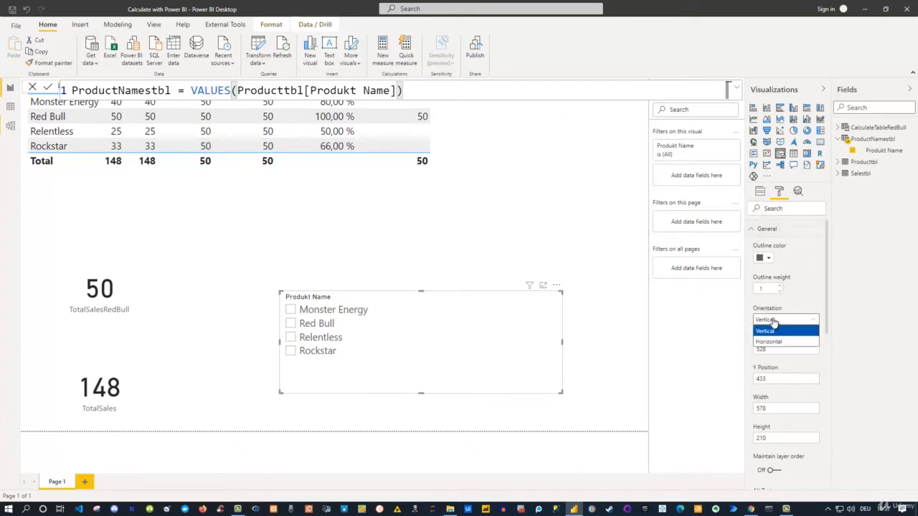
pyautogui.click(770, 342)
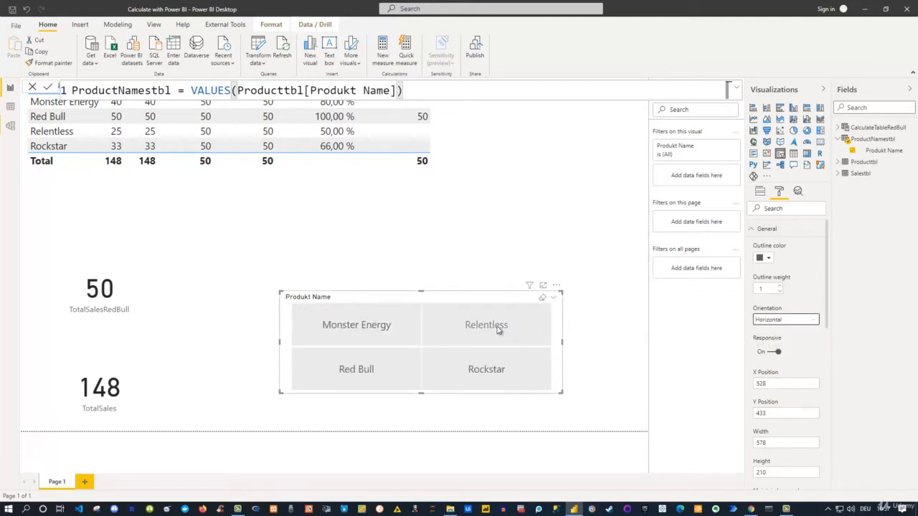
pyautogui.moveTo(421, 300); pyautogui.dragTo(421, 307)
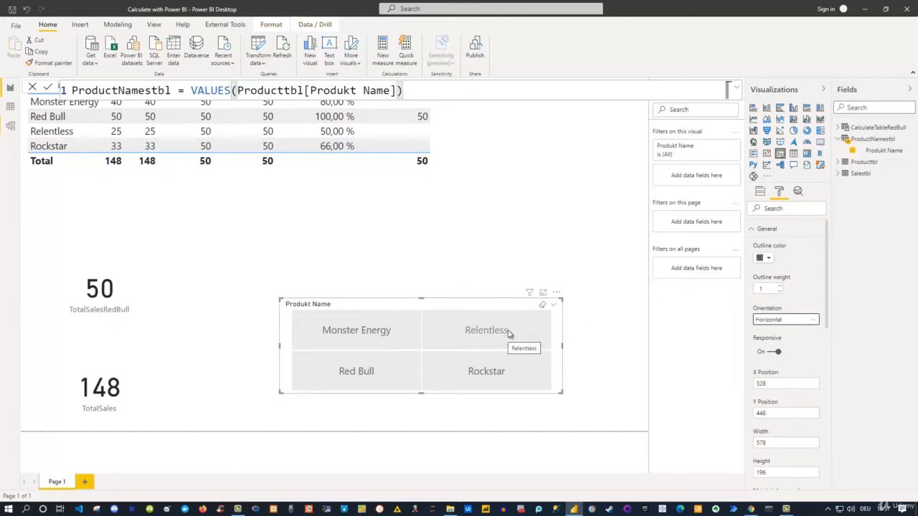
pyautogui.moveTo(477, 308); pyautogui.dragTo(514, 325)
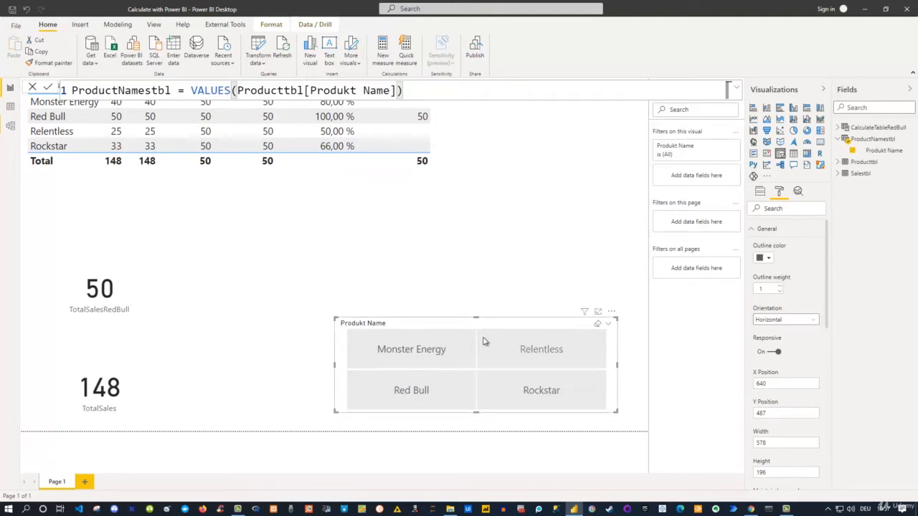
# Test the slicer's effect on the sales table by selecting Monster Energy and clearing it again.
pyautogui.click(416, 351)
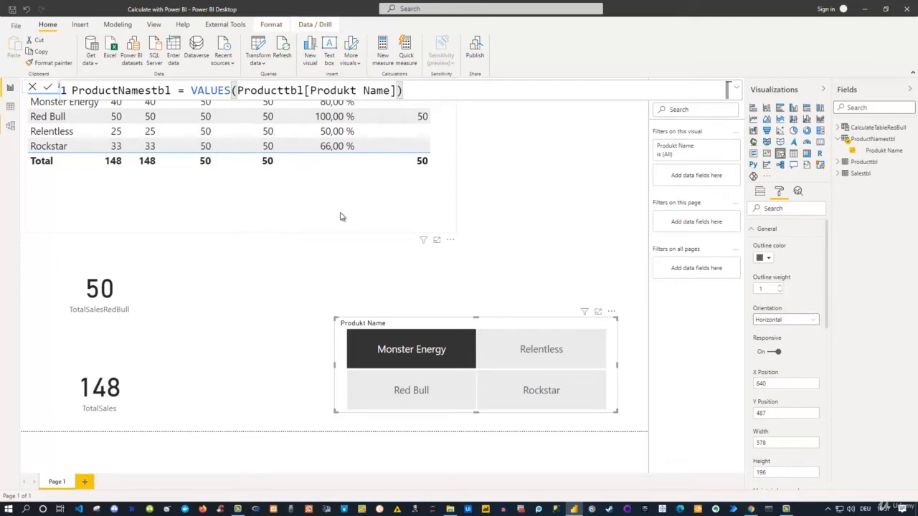
pyautogui.click(406, 346)
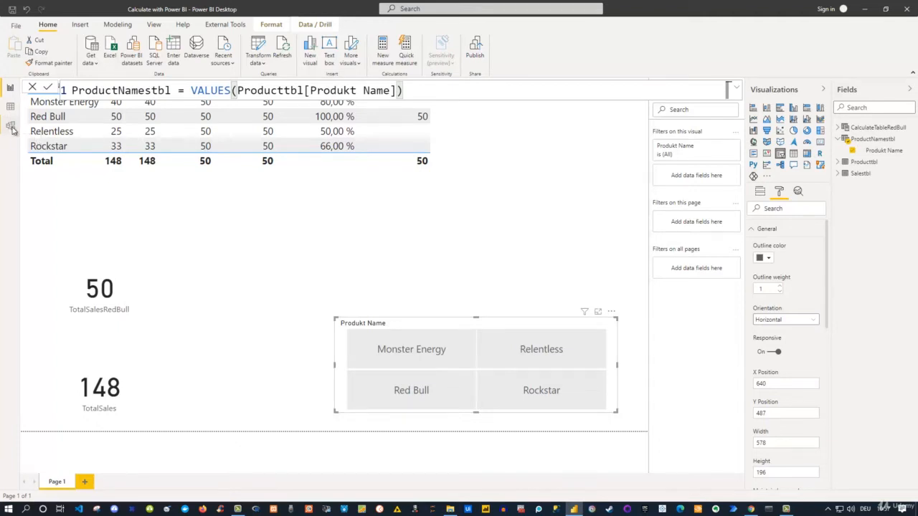
# Place the ProductNamestbl card below CalculateTableRedBull in the model diagram and return to the report.
pyautogui.click(11, 127)
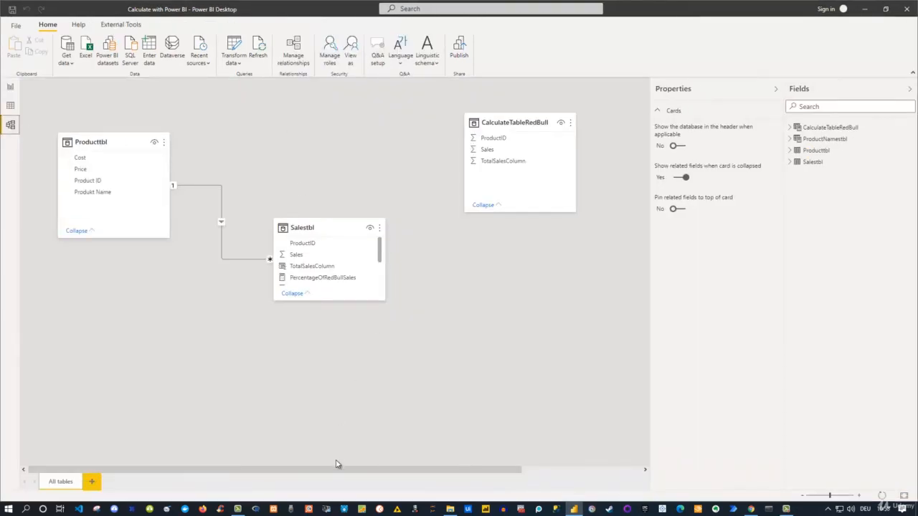
pyautogui.moveTo(334, 471); pyautogui.dragTo(446, 471)
pyautogui.moveTo(539, 122); pyautogui.dragTo(488, 332)
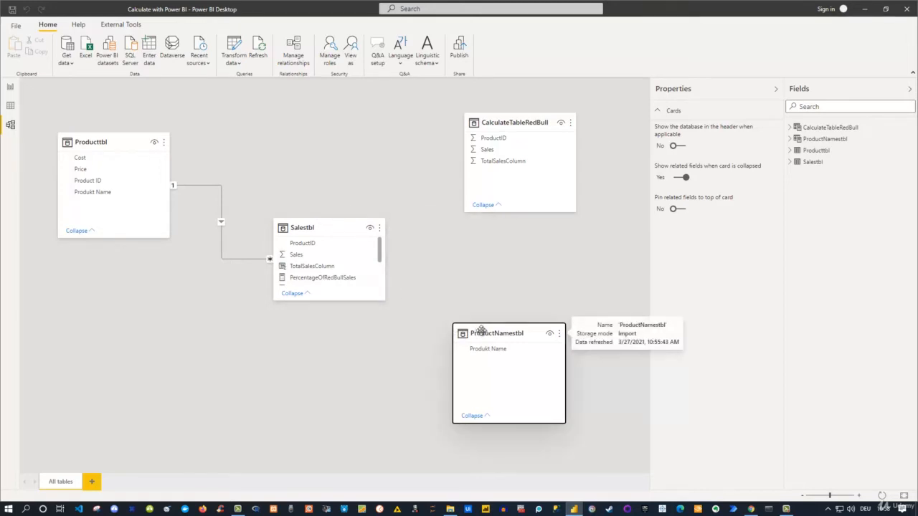
pyautogui.moveTo(492, 335); pyautogui.dragTo(509, 340)
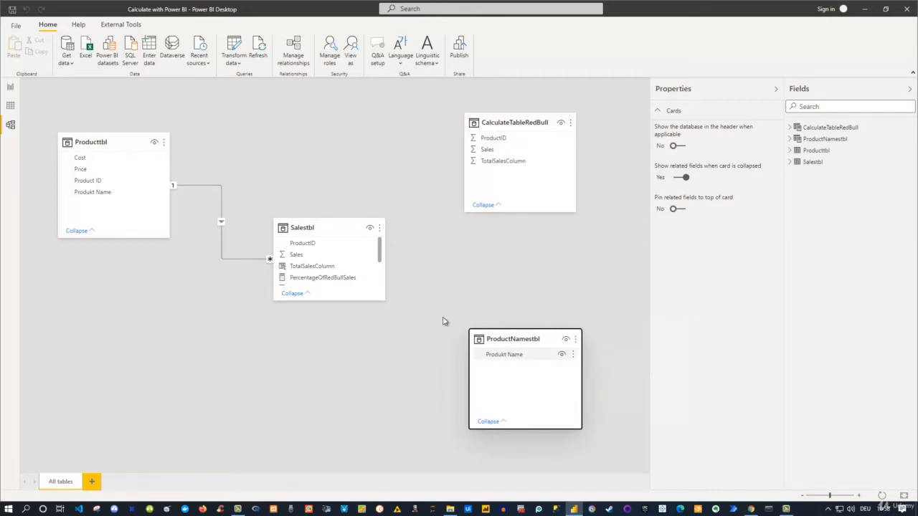
pyautogui.click(10, 87)
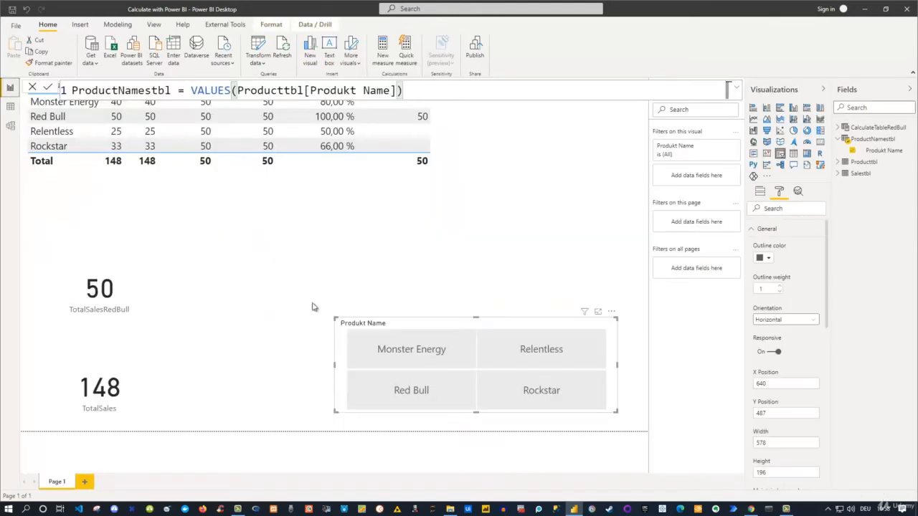
# Check once more how the product slicer affects the sales table by selecting Monster Energy and clearing the selection.
pyautogui.click(432, 347)
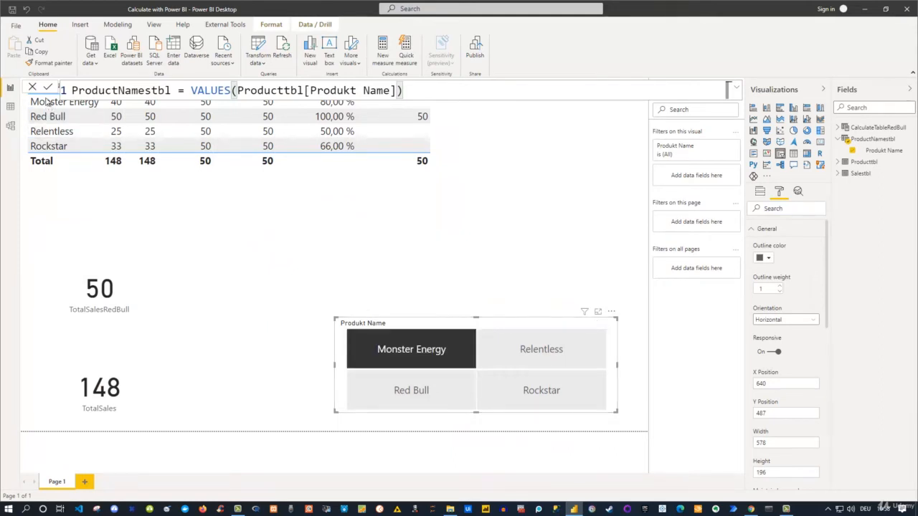
pyautogui.click(395, 362)
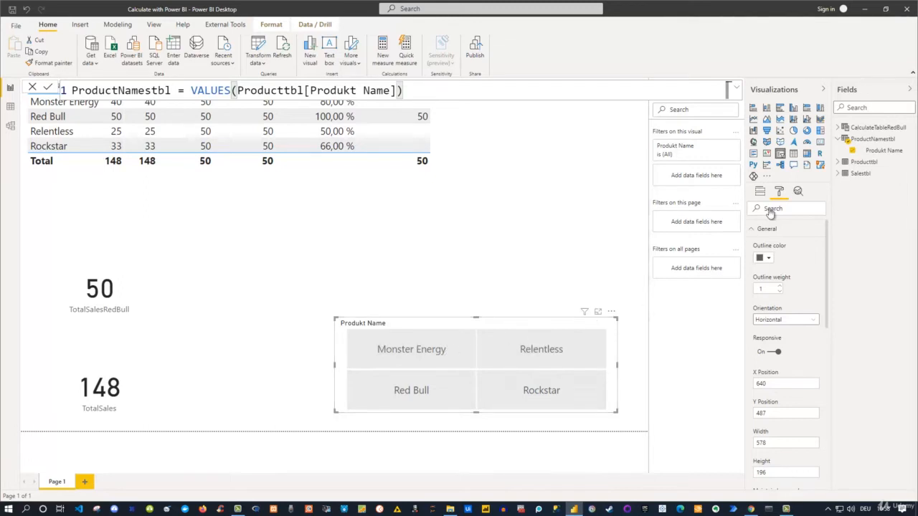
# Create a new measure named SelectedProduct in the ProductNamestbl table.
pyautogui.rightClick(874, 140)
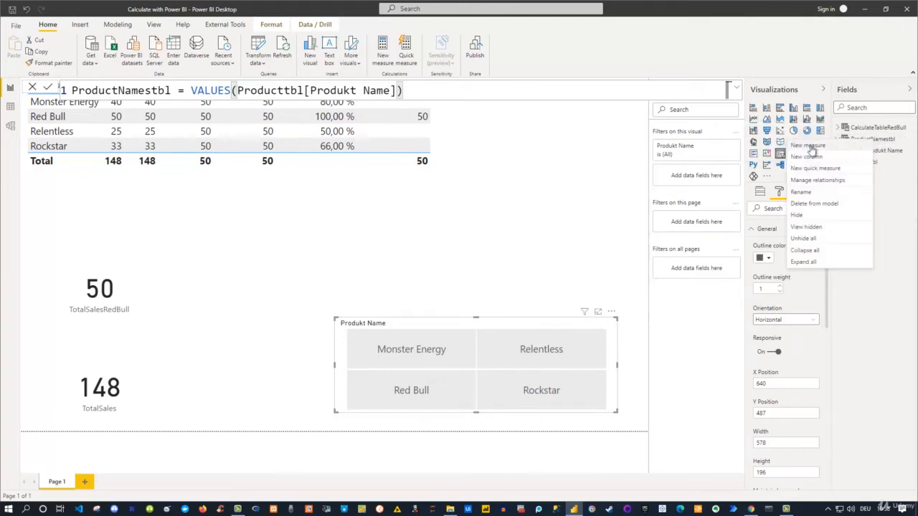
pyautogui.click(810, 146)
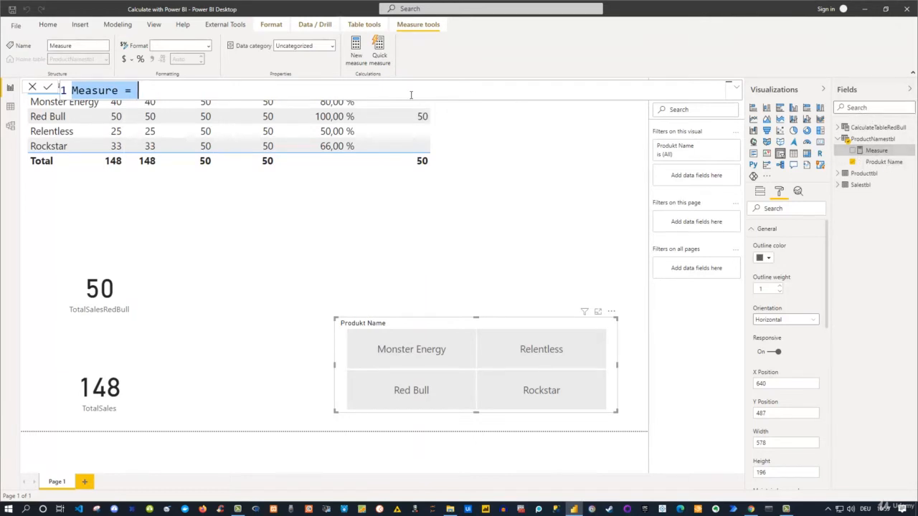
pyautogui.write('Sele')
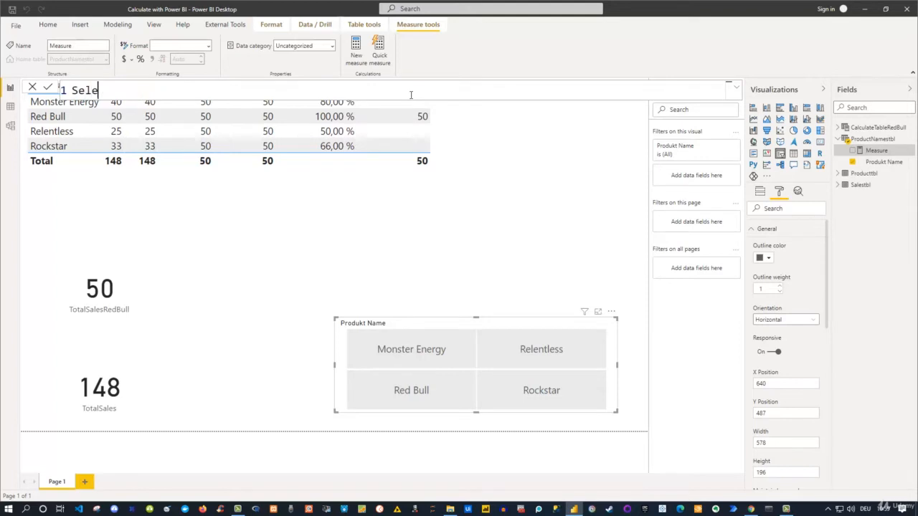
pyautogui.write('ctedProduct')
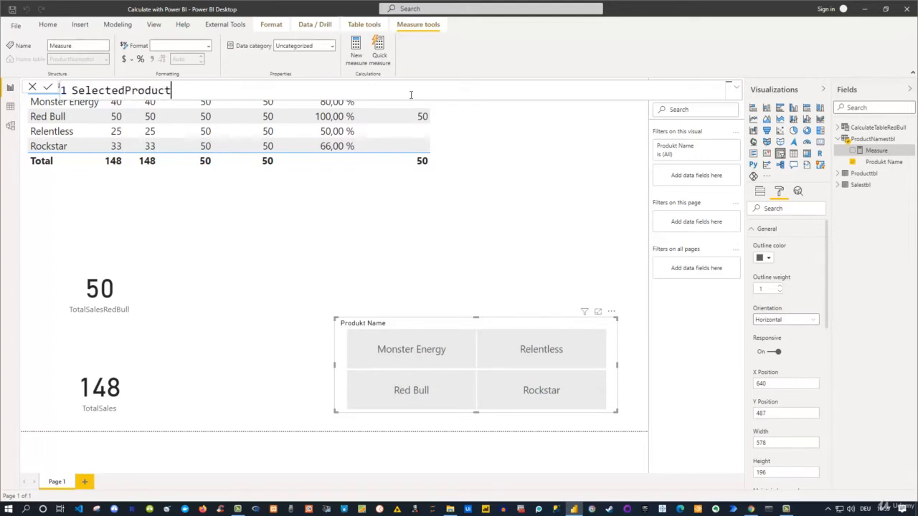
# Define the SelectedProduct measure as SELECTEDVALUE(ProductNamestbl[Produkt Name]) and commit the formula.
pyautogui.write(' = SELE')
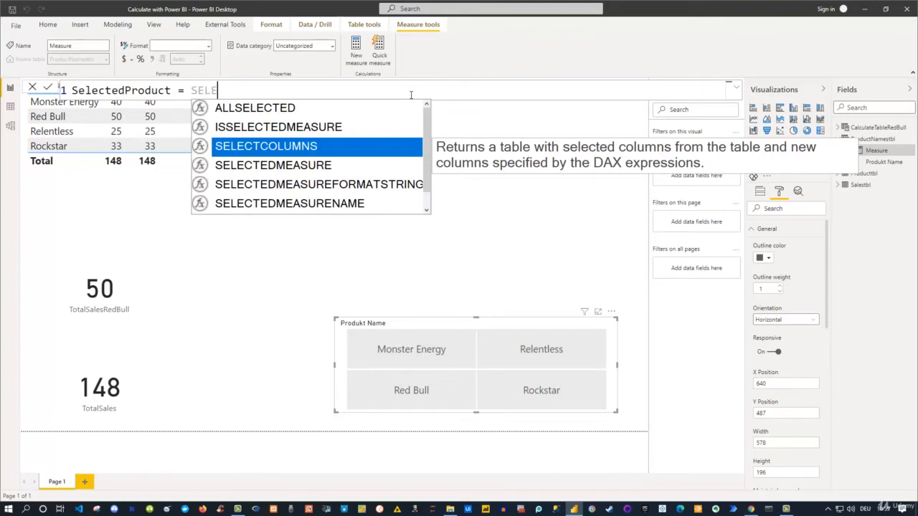
pyautogui.press('Down')
pyautogui.press('Down')
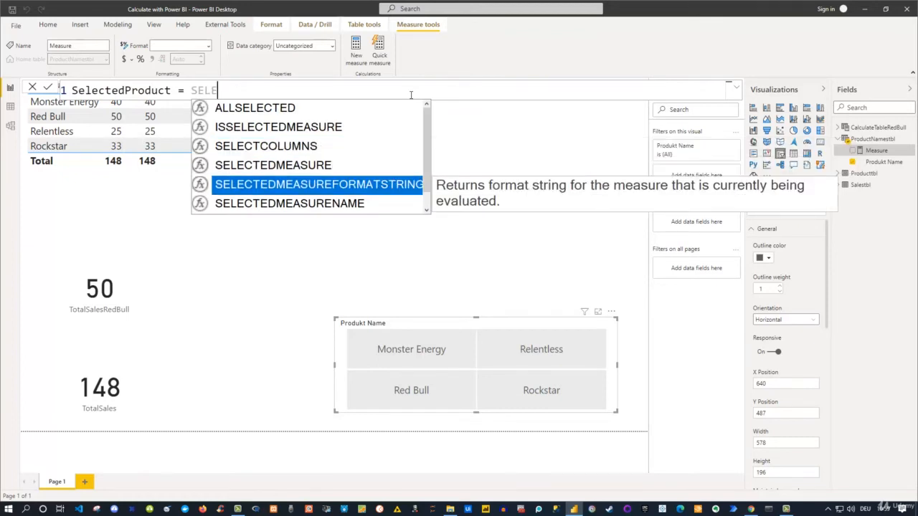
pyautogui.press('Escape')
pyautogui.write('CT')
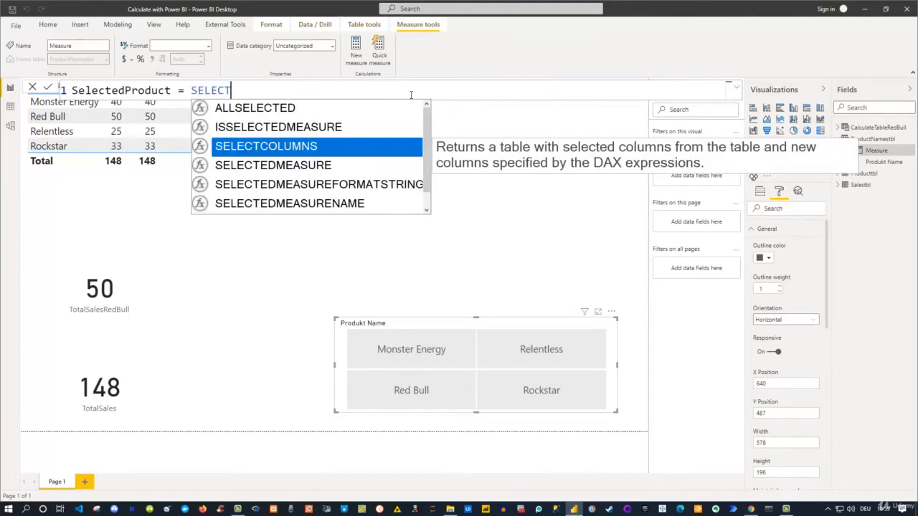
pyautogui.write('EDV')
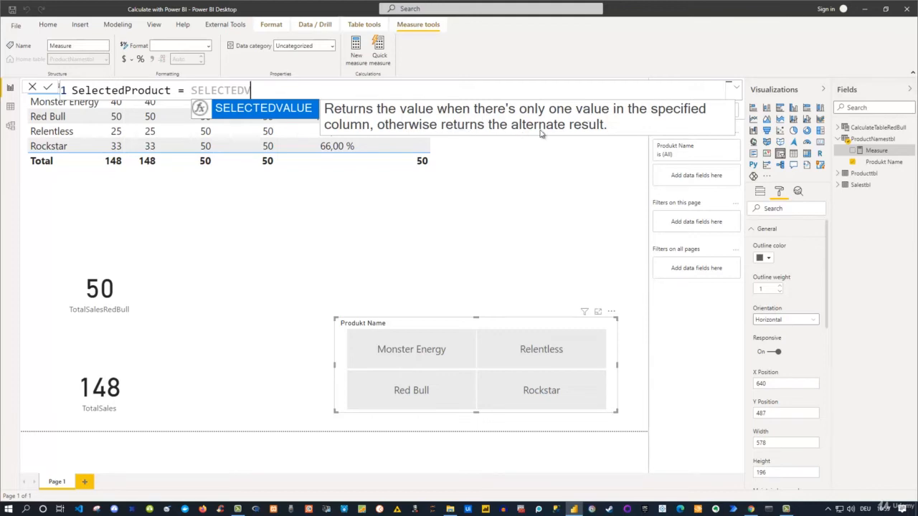
pyautogui.press('Tab')
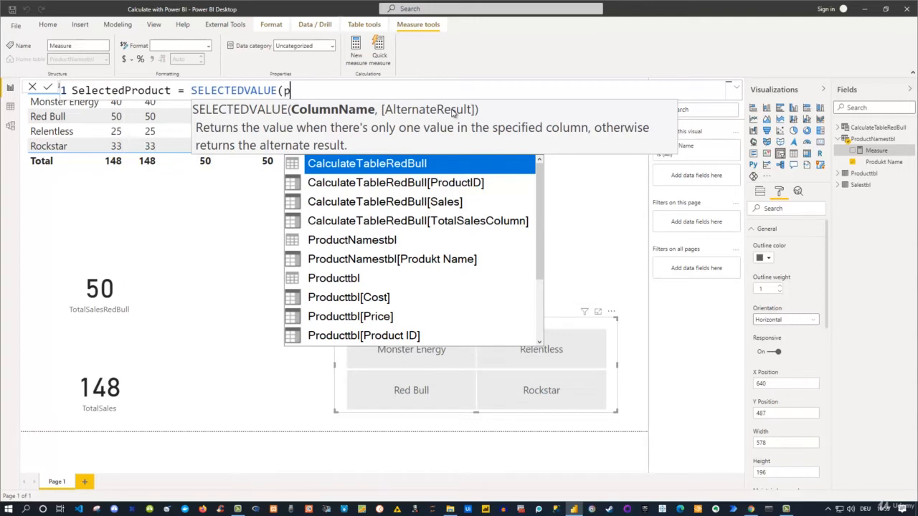
pyautogui.write('rod')
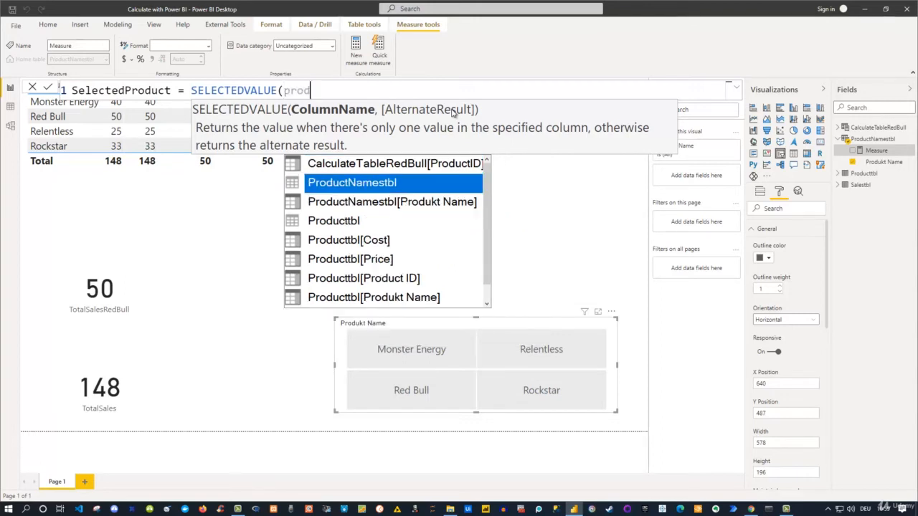
pyautogui.press('Down')
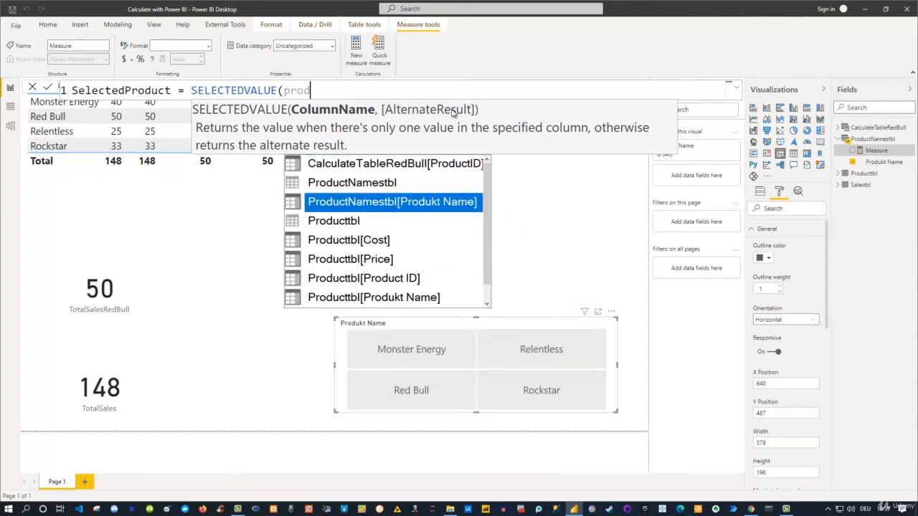
pyautogui.press('Tab')
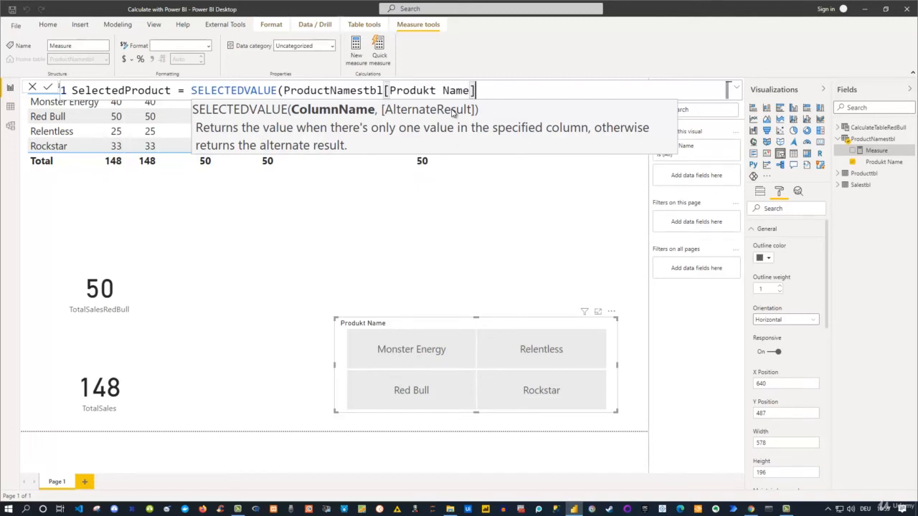
pyautogui.write(')')
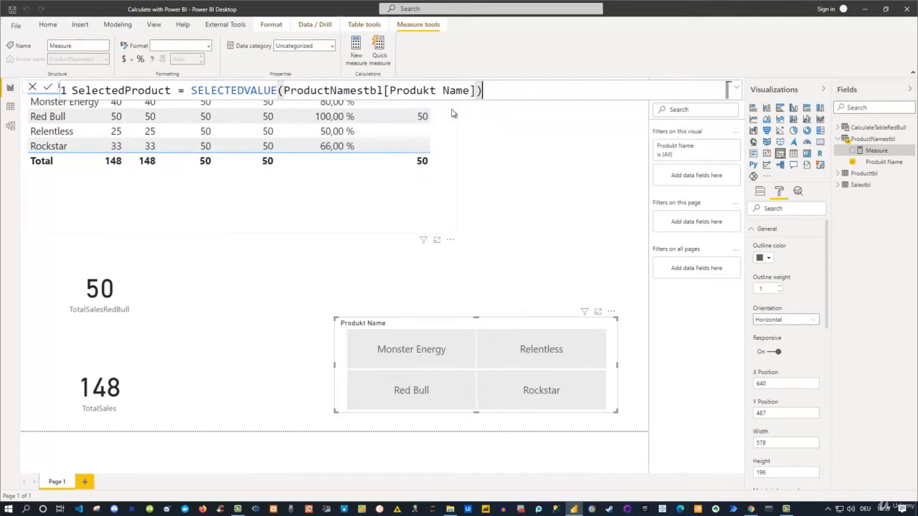
pyautogui.press('Return')
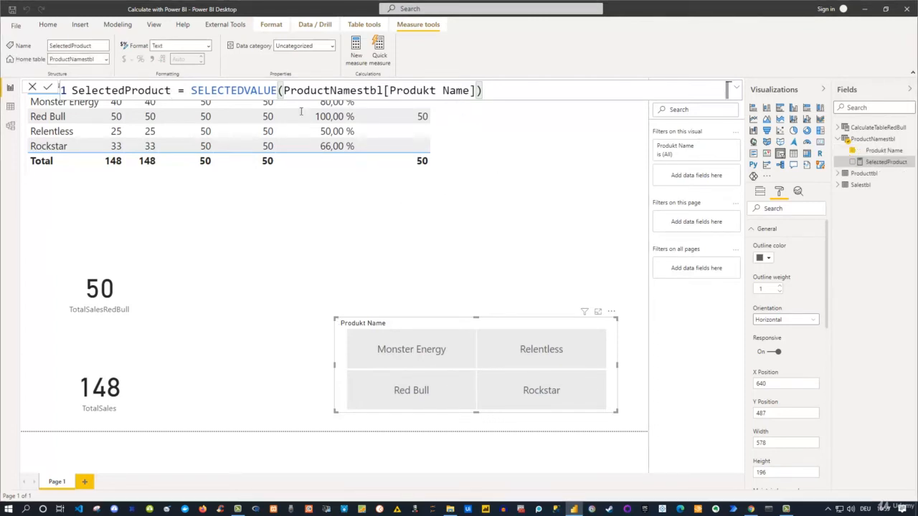
# Add a new card visual to the report page that shows the SelectedProduct measure.
pyautogui.click(519, 264)
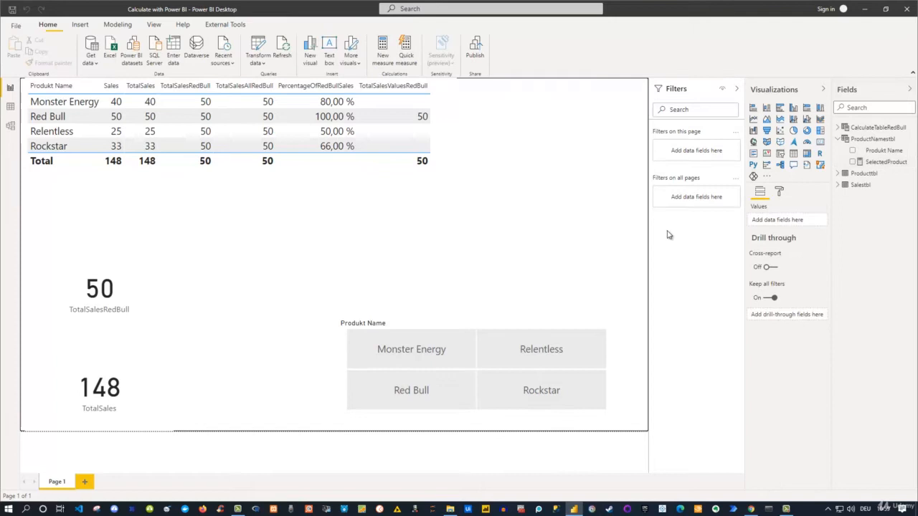
pyautogui.click(853, 162)
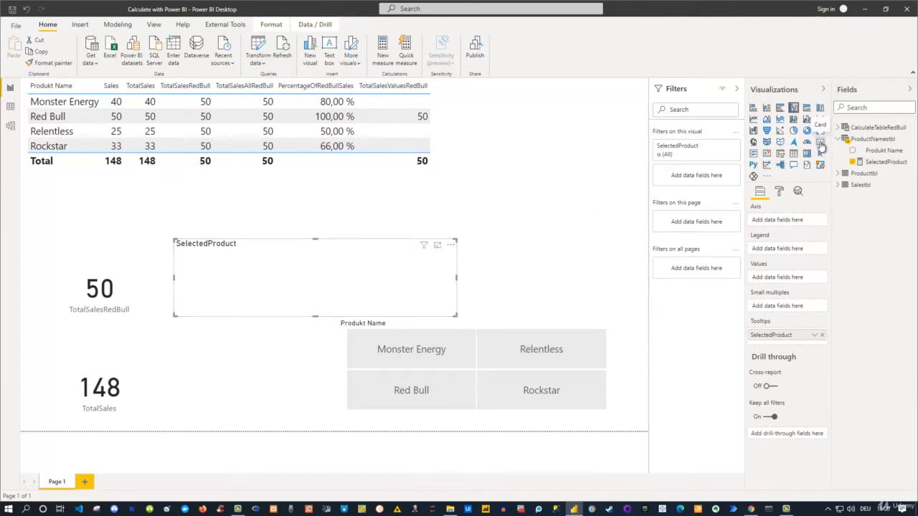
pyautogui.click(821, 144)
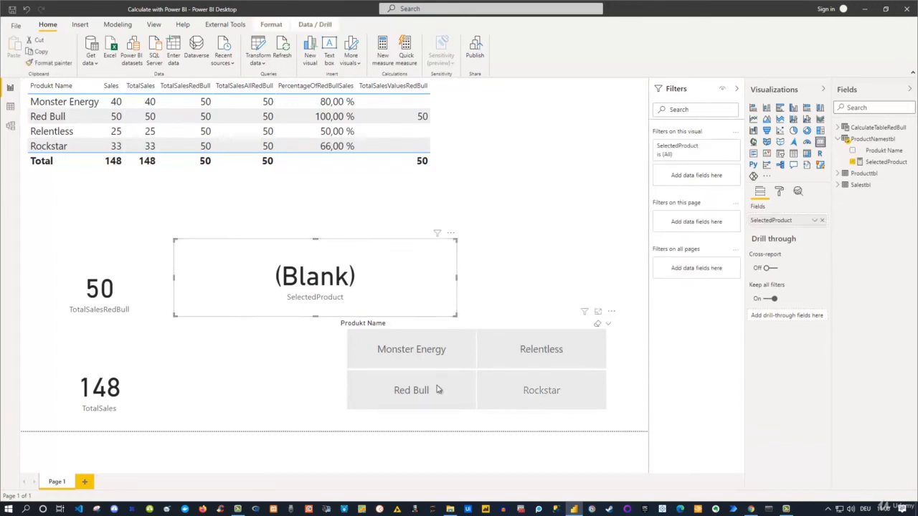
# Test the SelectedProduct card by selecting Monster Energy, Red Bull and both together in the slicer, clearing the selection at the end.
pyautogui.click(403, 354)
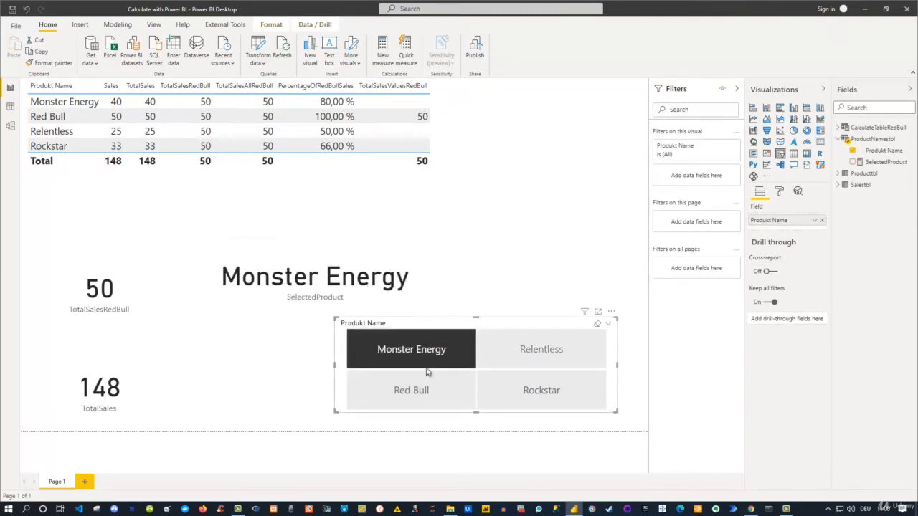
pyautogui.click(408, 388)
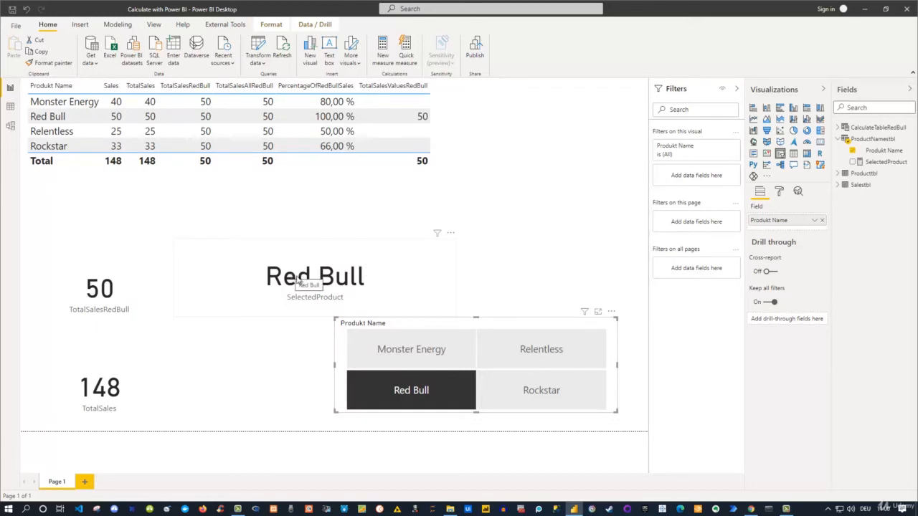
pyautogui.keyDown('ctrl'); pyautogui.click(424, 358); pyautogui.keyUp('ctrl')
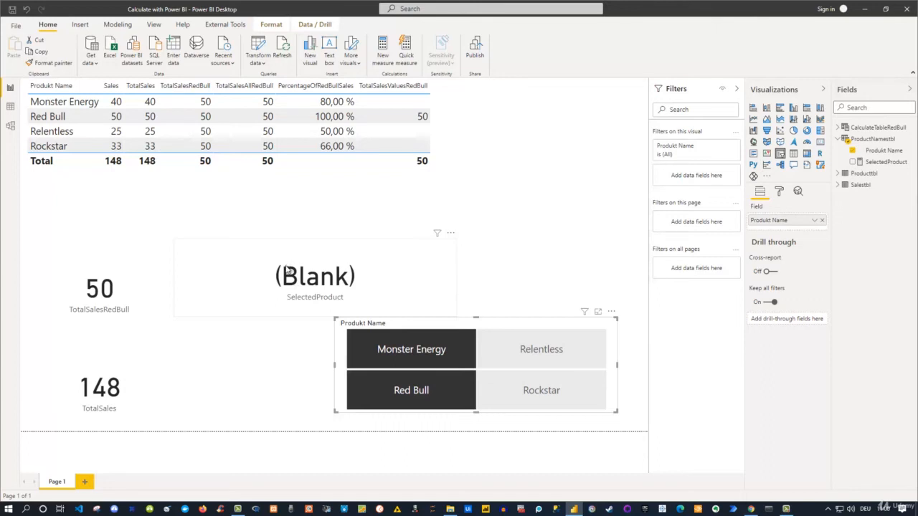
pyautogui.click(402, 342)
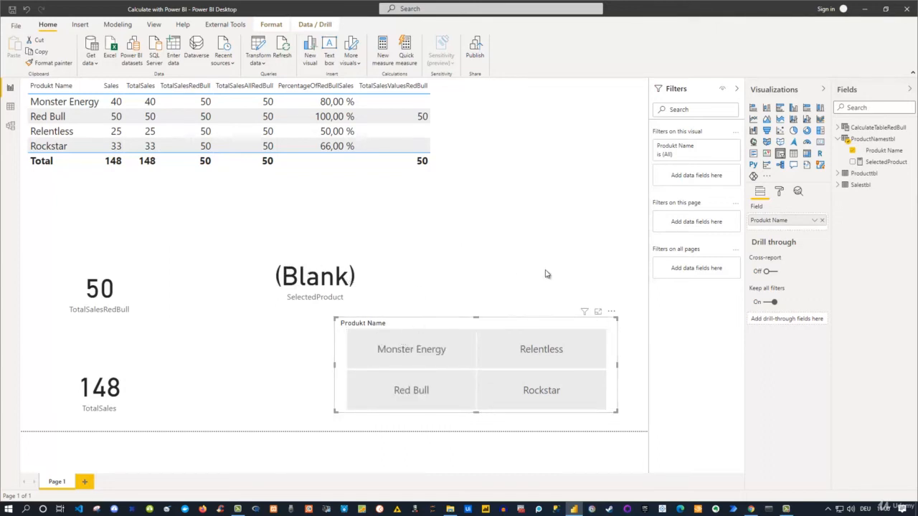
# Add "Red Bull" as the alternate result in the SelectedProduct measure's SELECTEDVALUE formula.
pyautogui.click(399, 277)
pyautogui.click(399, 277)
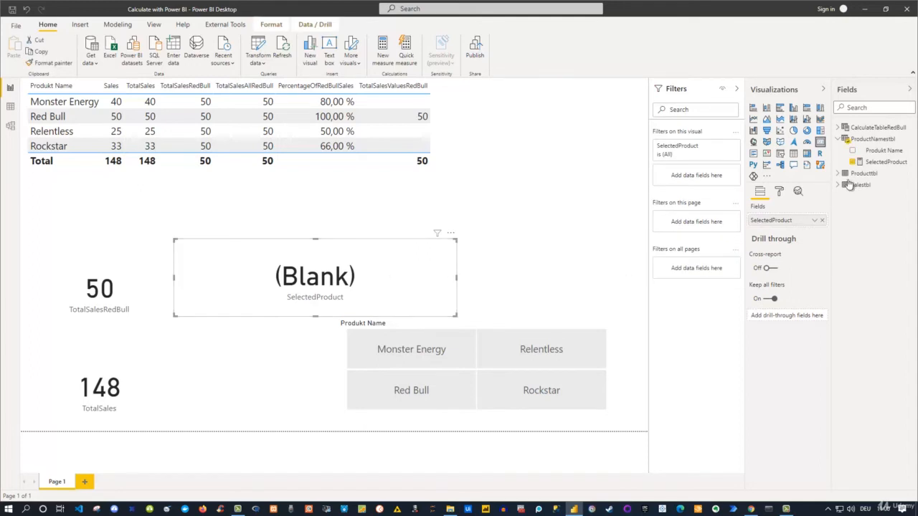
pyautogui.click(882, 161)
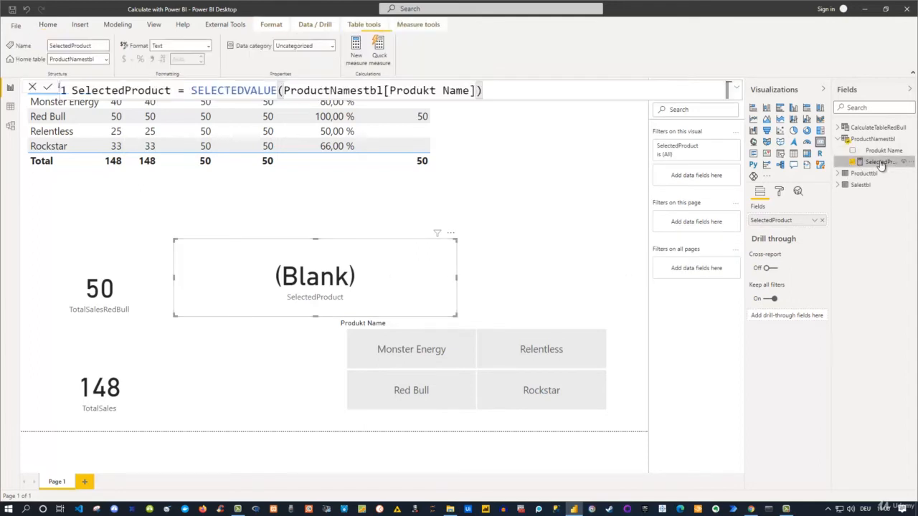
pyautogui.click(479, 90)
pyautogui.write(',')
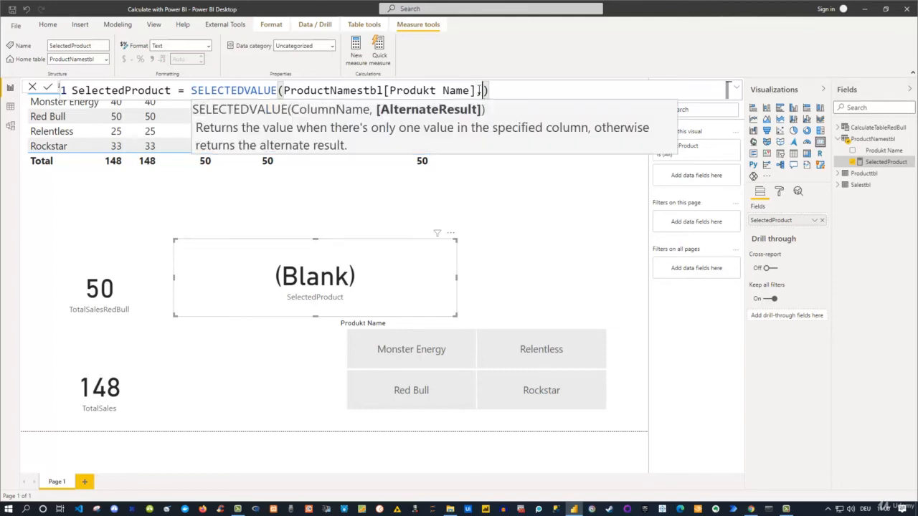
pyautogui.write('"Red Bull"')
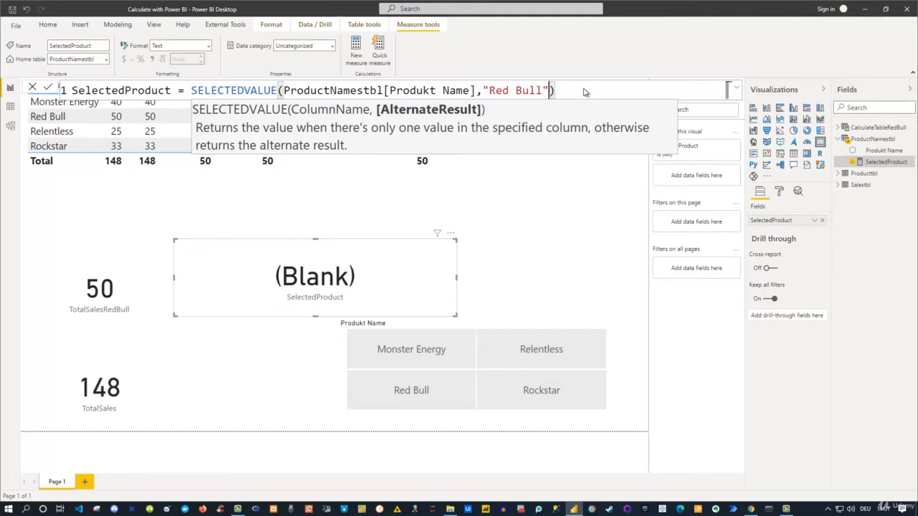
pyautogui.press('Return')
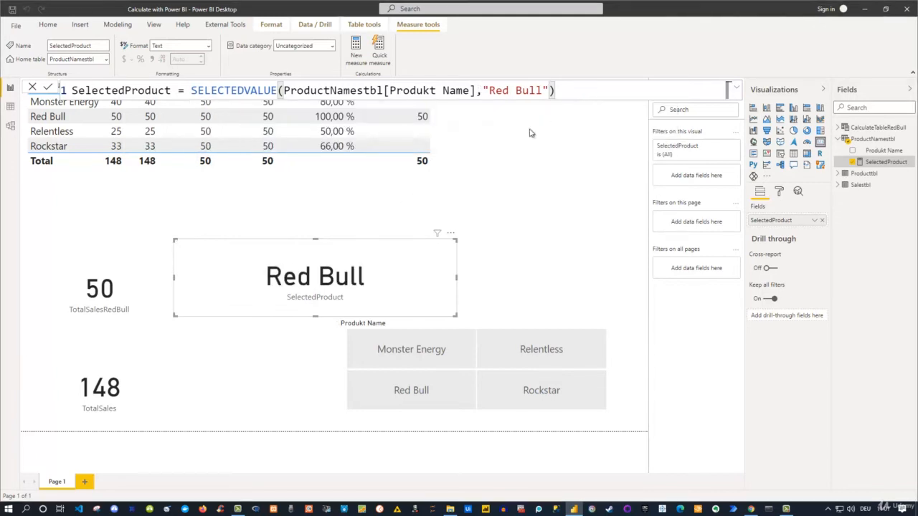
# Test the card's default product by selecting Relentless in the slicer and clearing it again.
pyautogui.click(497, 267)
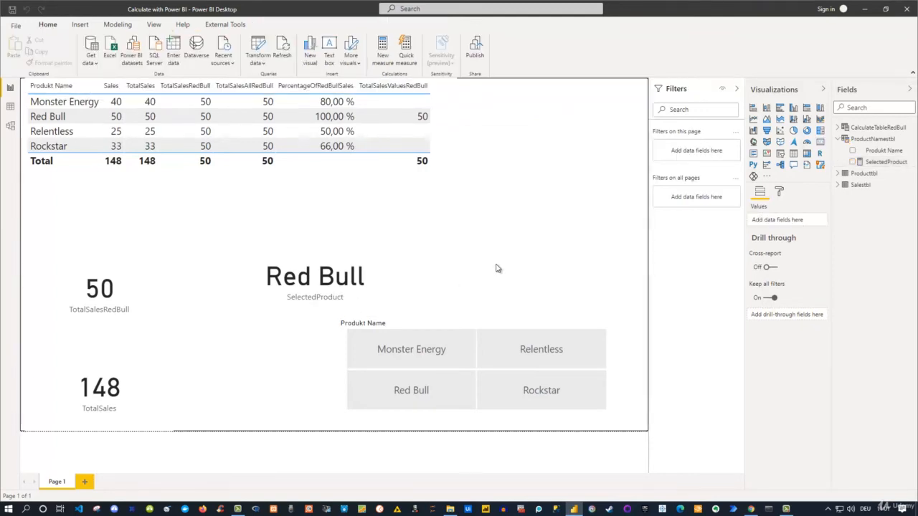
pyautogui.click(550, 353)
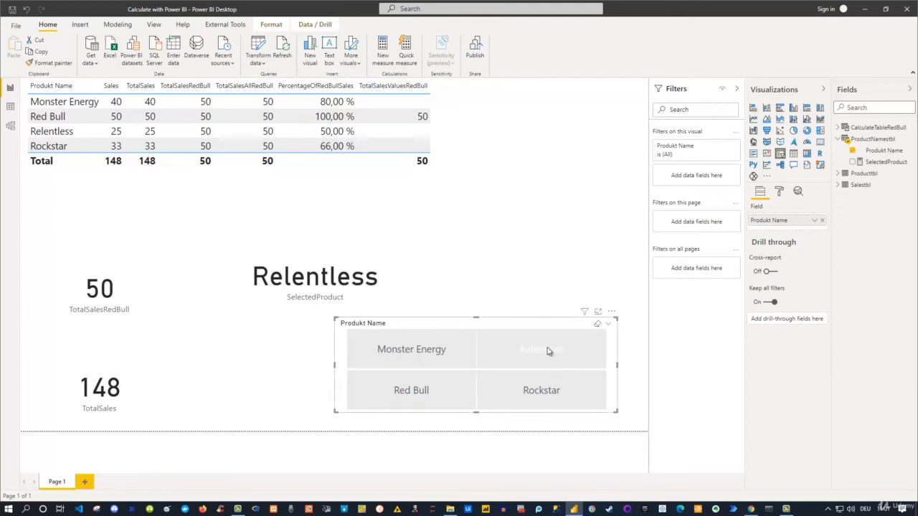
pyautogui.click(578, 352)
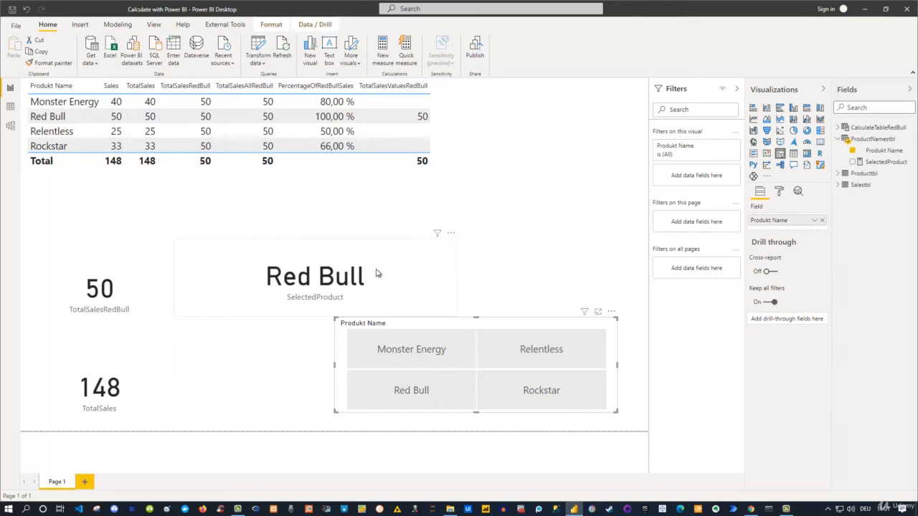
# Shrink the SelectedProduct card and place it in the gap between the sales table and the product slicer.
pyautogui.click(452, 313)
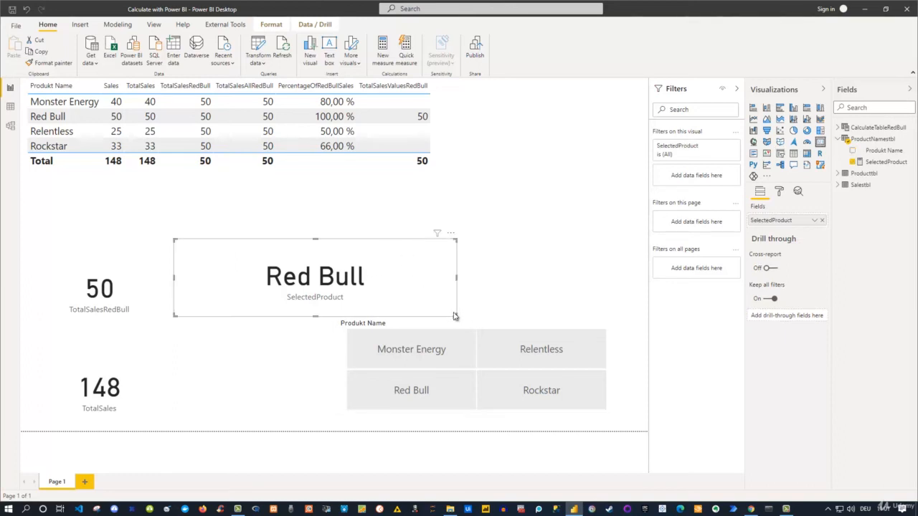
pyautogui.moveTo(455, 316); pyautogui.dragTo(415, 291)
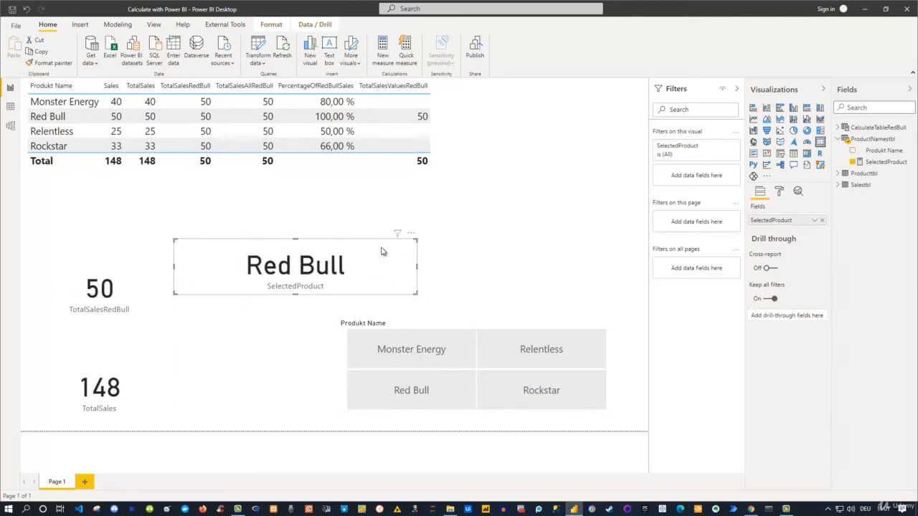
pyautogui.moveTo(376, 247); pyautogui.dragTo(397, 256)
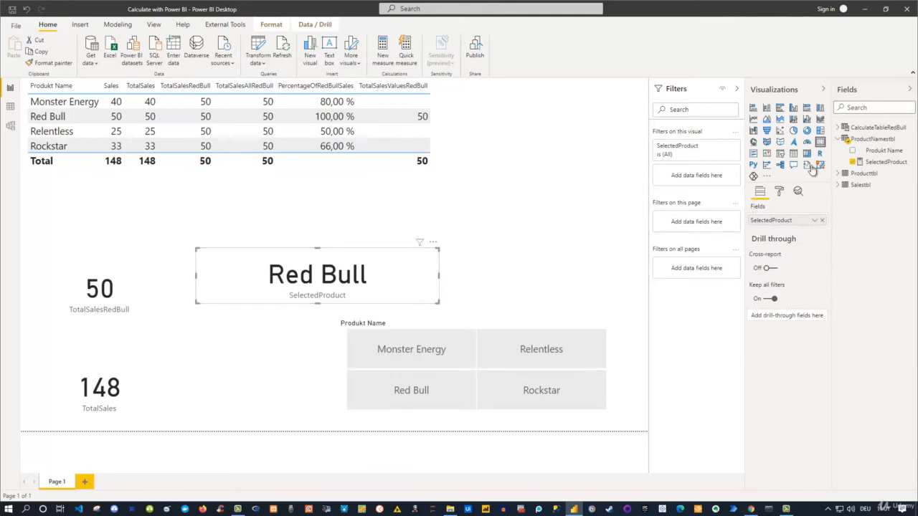
# Review the full DAX formula of the SelectedProduct measure in the expanded formula editor.
pyautogui.click(870, 164)
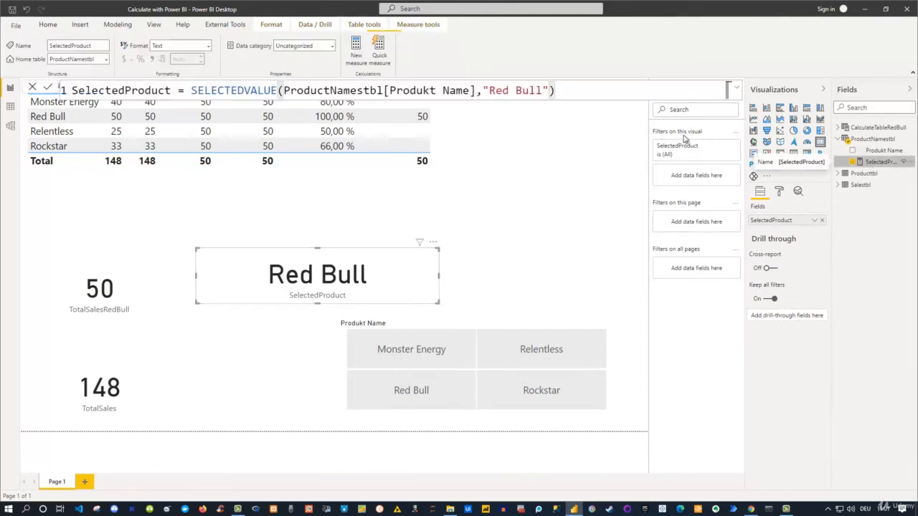
pyautogui.click(736, 87)
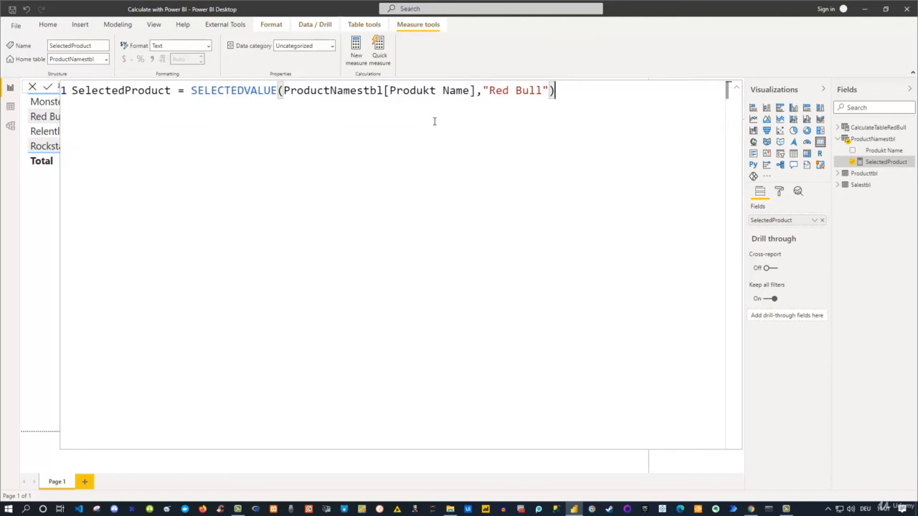
pyautogui.click(739, 89)
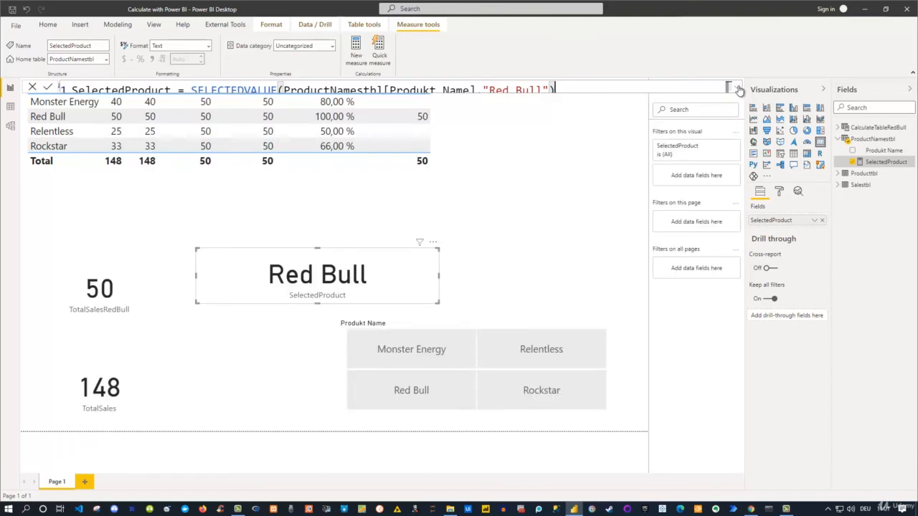
# Copy the complete formula of the TotalSalesValuesRedBull measure in Salestbl.
pyautogui.click(838, 186)
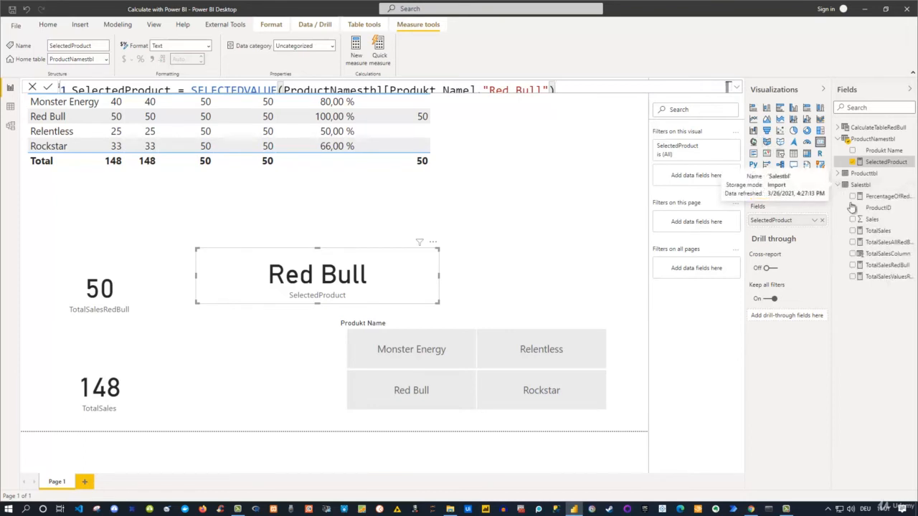
pyautogui.click(882, 277)
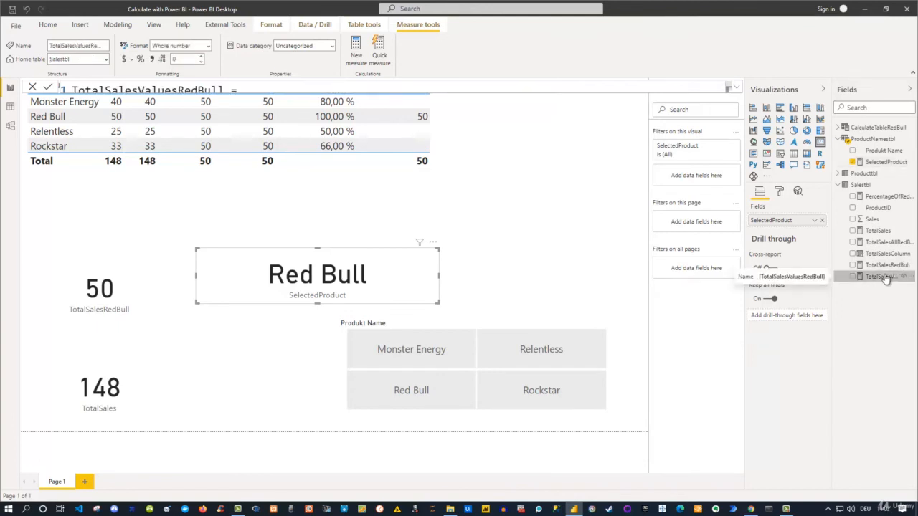
pyautogui.click(739, 91)
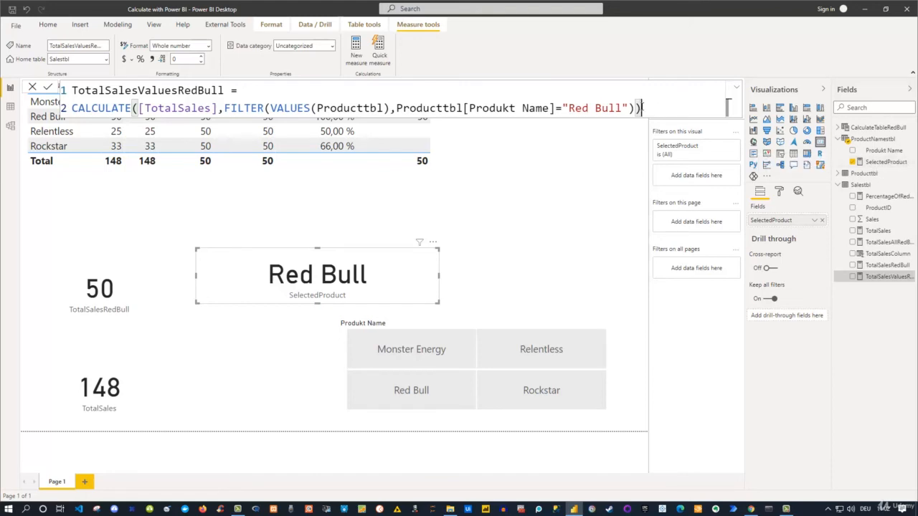
pyautogui.moveTo(643, 106); pyautogui.dragTo(62, 92)
pyautogui.hotkey('ctrl', 'c')
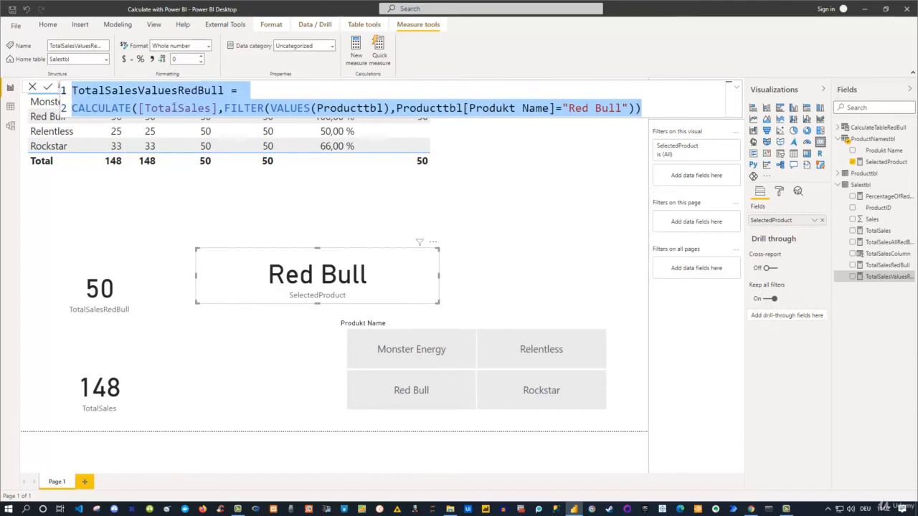
# Create a new measure in Salestbl from the copied formula and name it TotalSalesValuesSelected.
pyautogui.click(551, 204)
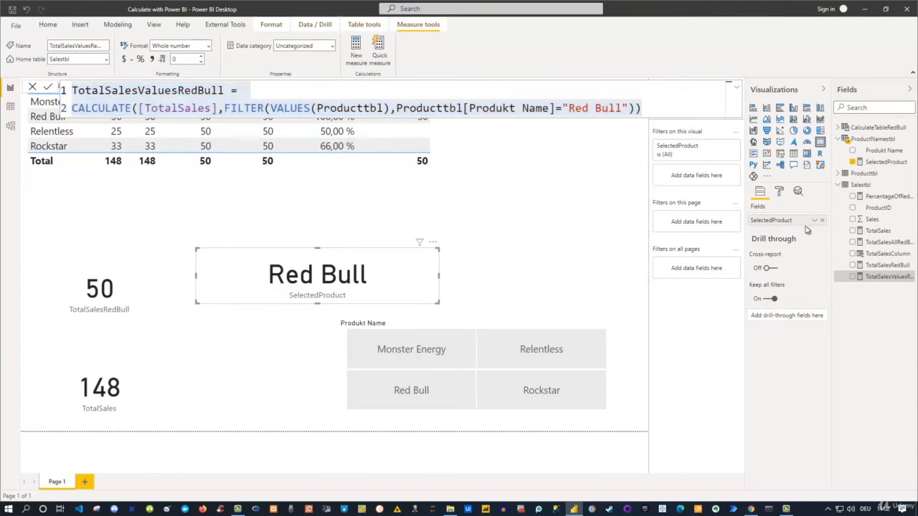
pyautogui.rightClick(858, 188)
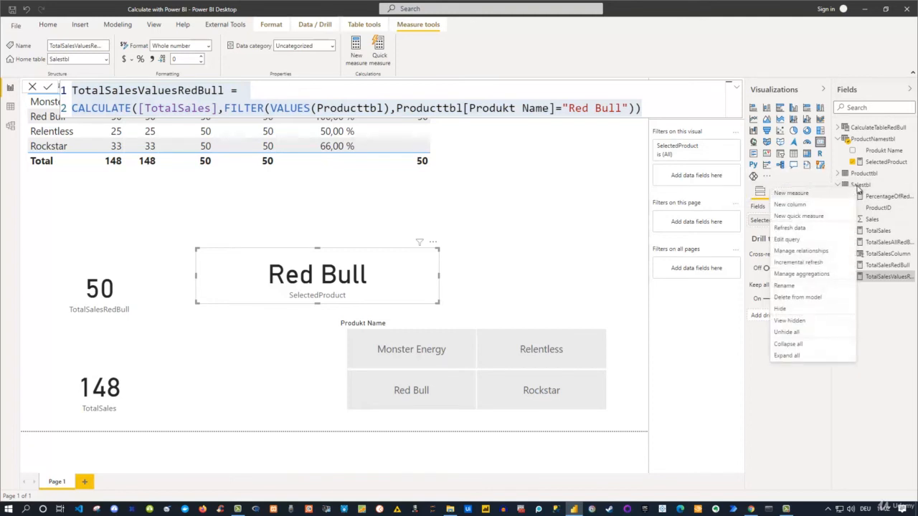
pyautogui.click(805, 196)
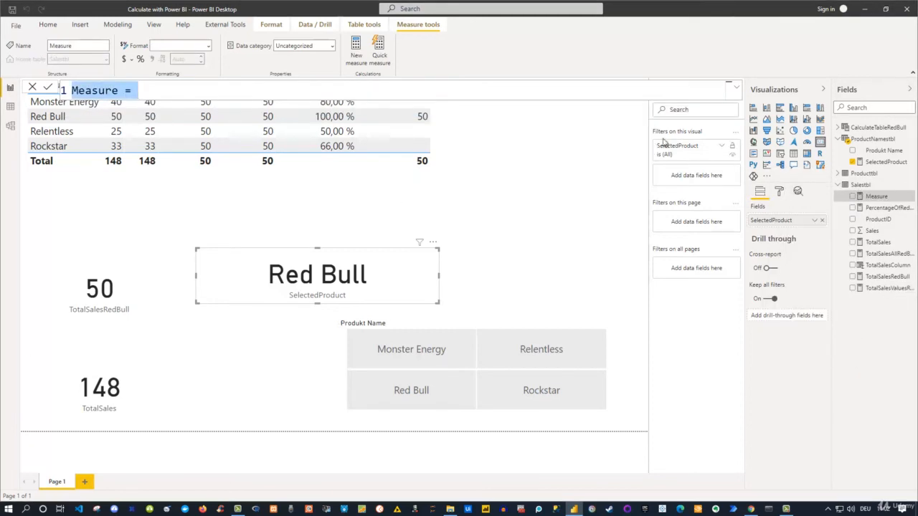
pyautogui.hotkey('ctrl', 'v')
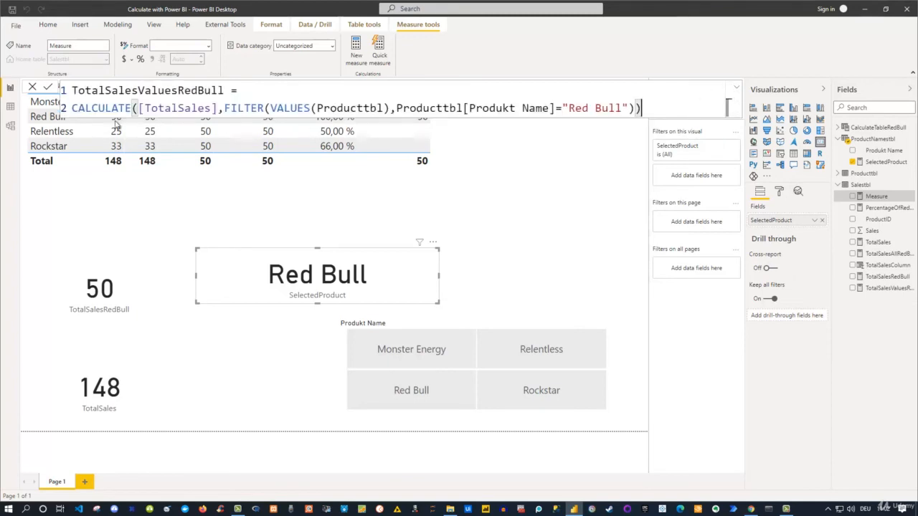
pyautogui.moveTo(179, 90); pyautogui.dragTo(224, 90)
pyautogui.write('Selecte')
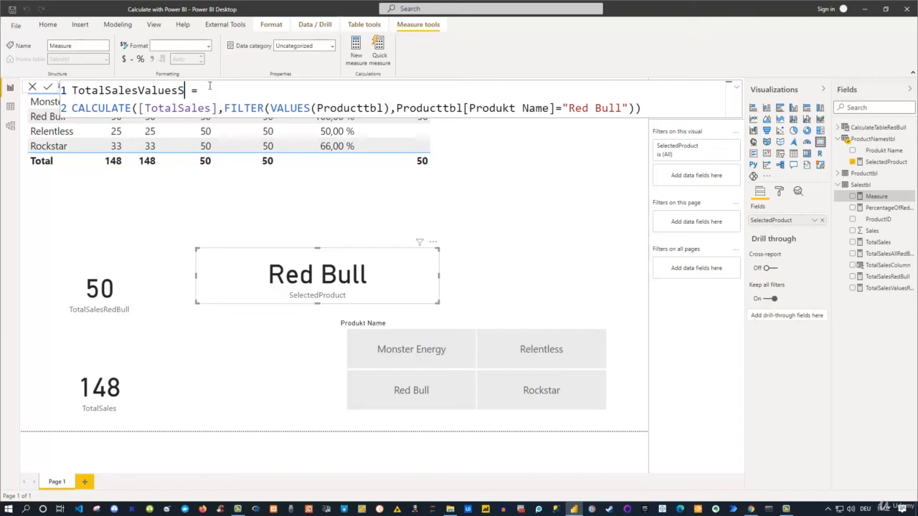
pyautogui.write('d')
# Replace the "Red Bull" filter value in the TotalSalesValuesSelected formula with the [SelectedProduct] measure and commit it.
pyautogui.moveTo(563, 106); pyautogui.dragTo(628, 107)
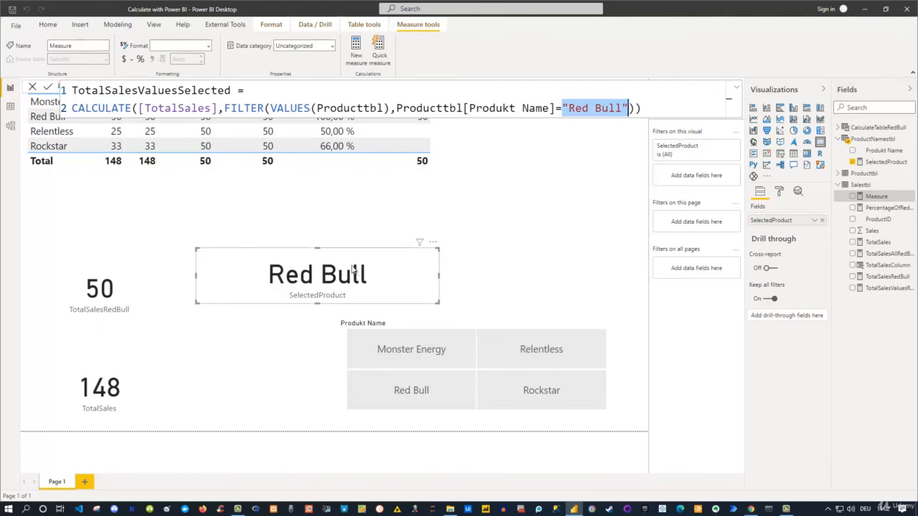
pyautogui.write('Selec')
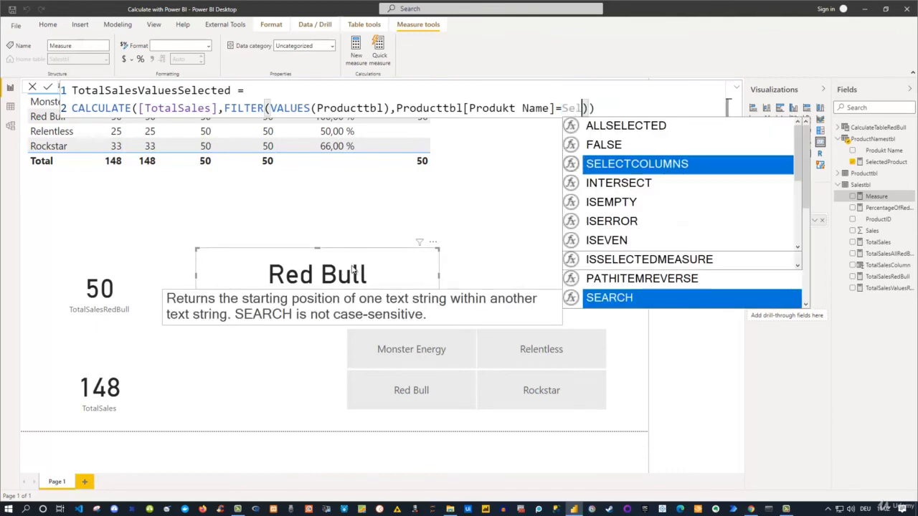
pyautogui.press('Down')
pyautogui.press('Down')
pyautogui.press('Down')
pyautogui.press('Down')
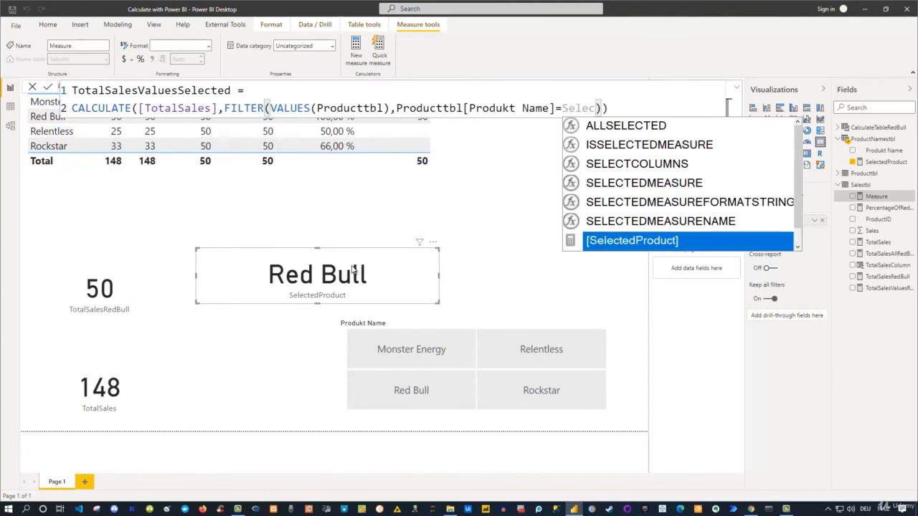
pyautogui.press('Tab')
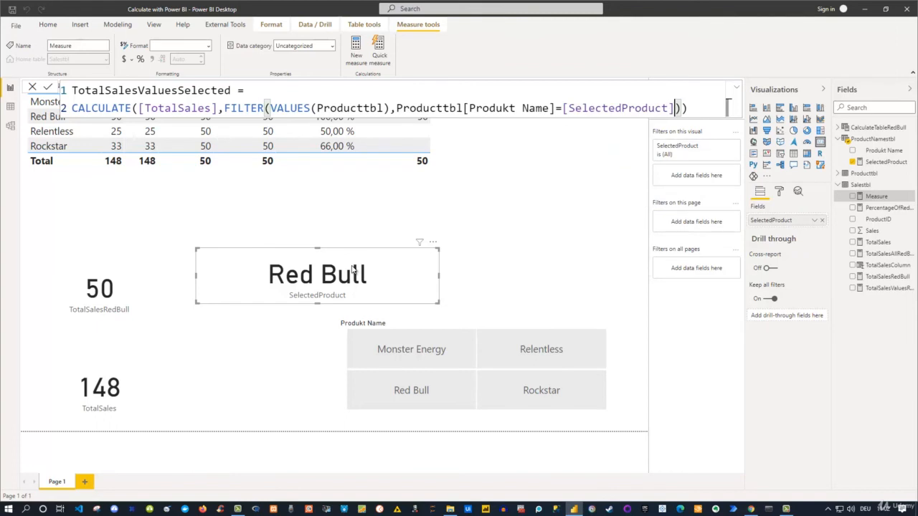
pyautogui.press('End')
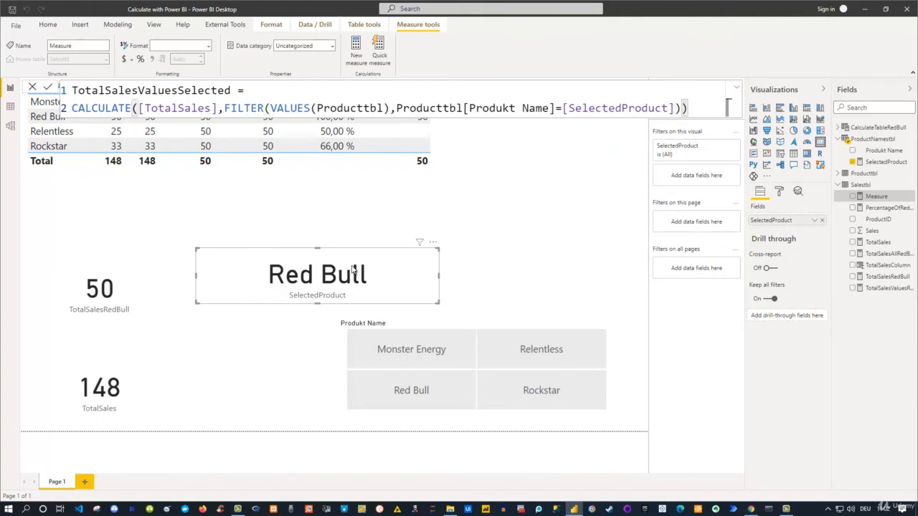
pyautogui.press('Return')
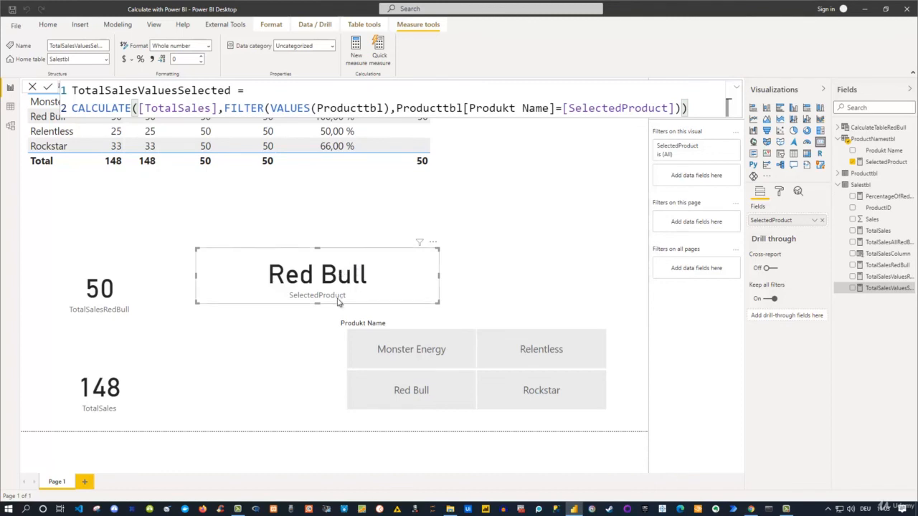
# Widen the sales table visual and add the TotalSalesValuesSelected measure to it as a column.
pyautogui.click(419, 194)
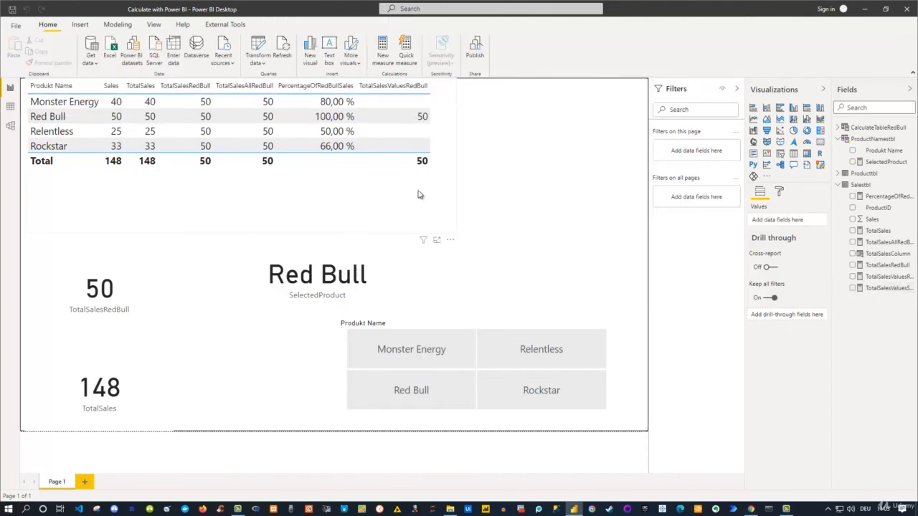
pyautogui.click(452, 151)
pyautogui.moveTo(493, 159); pyautogui.dragTo(516, 158)
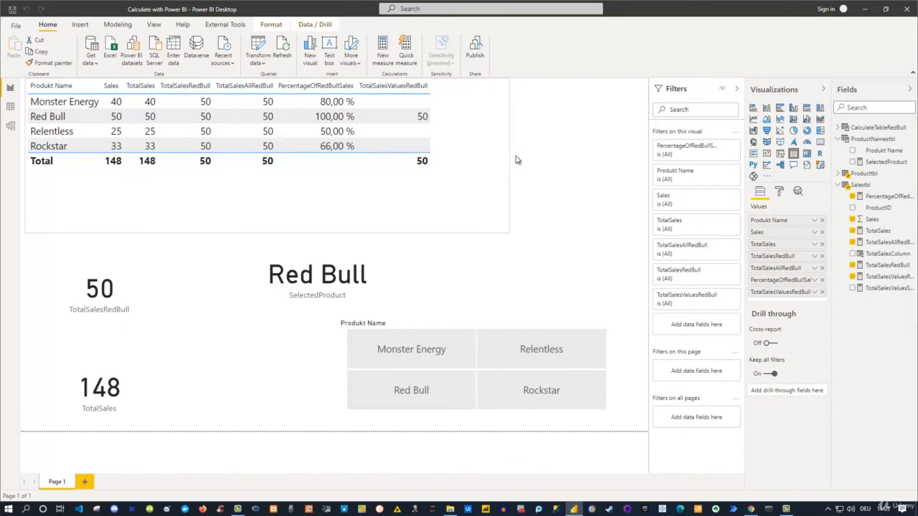
pyautogui.click(853, 288)
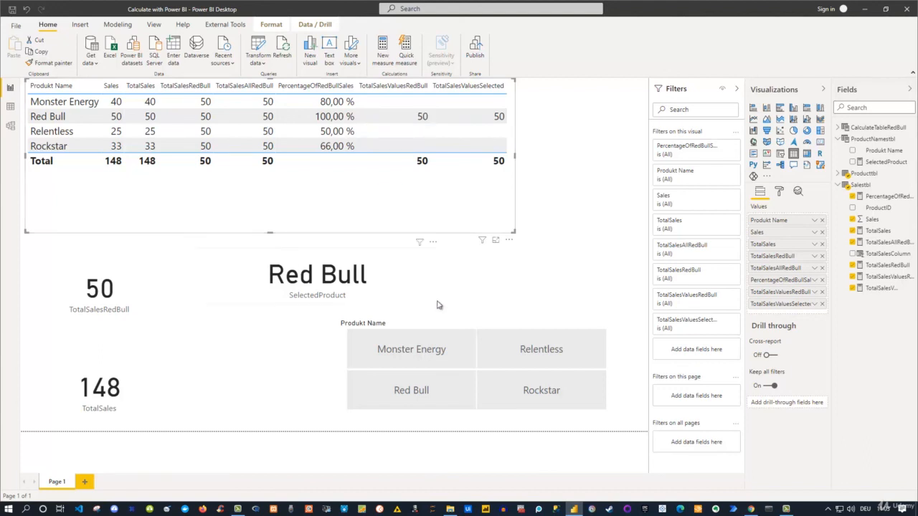
# Test the TotalSalesValuesSelected column by choosing Monster Energy and then Relentless in the product slicer.
pyautogui.click(421, 359)
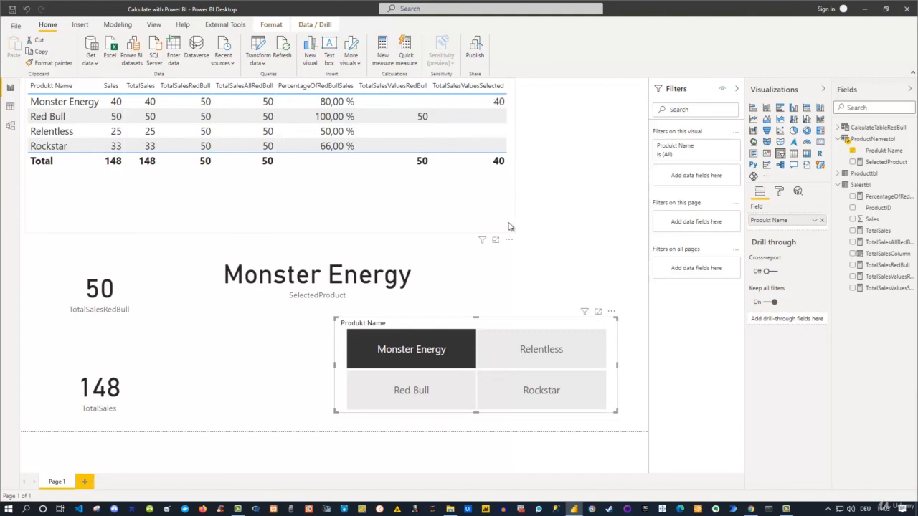
pyautogui.click(537, 349)
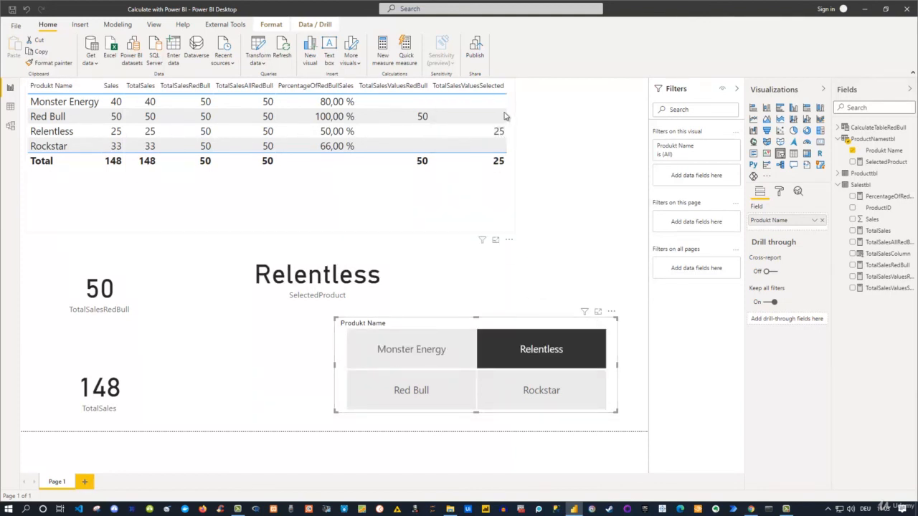
pyautogui.click(531, 351)
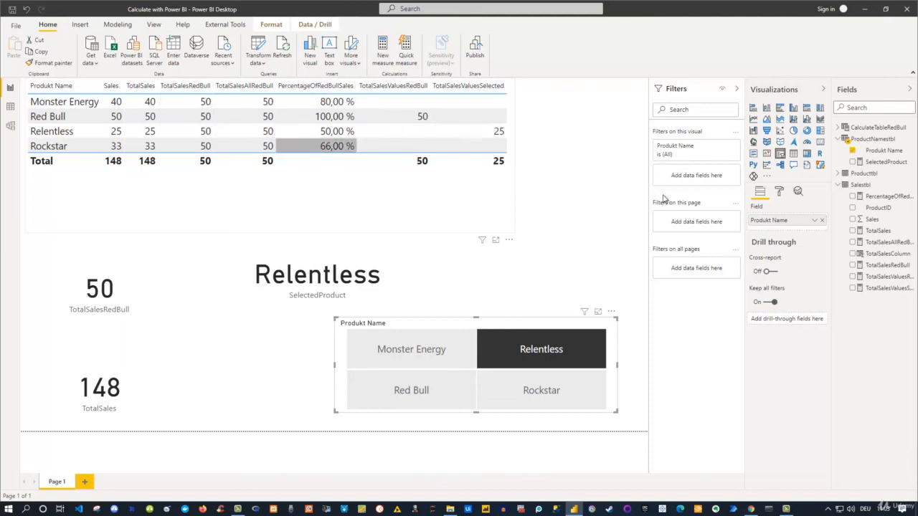
# Open the formula of the TotalSalesAllRedBull measure in Salestbl.
pyautogui.click(884, 242)
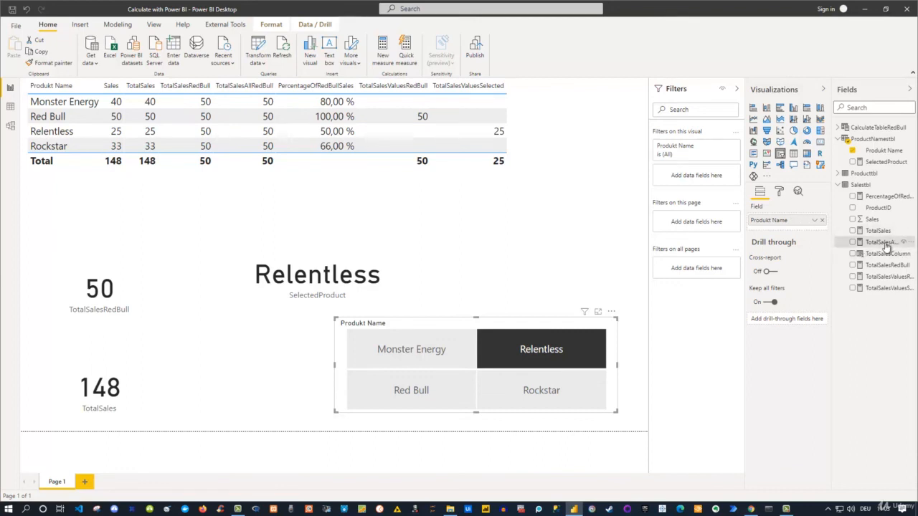